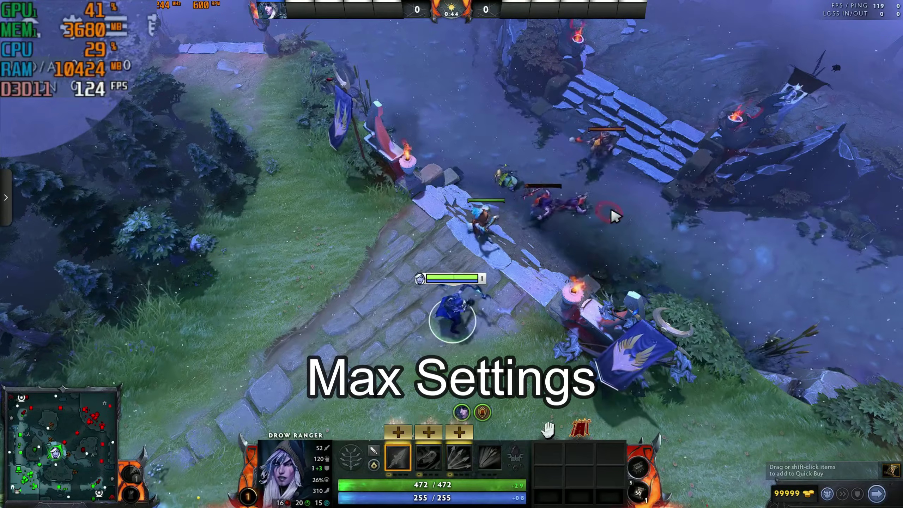
{"action": "right_click", "coordinate": [345, 211]}
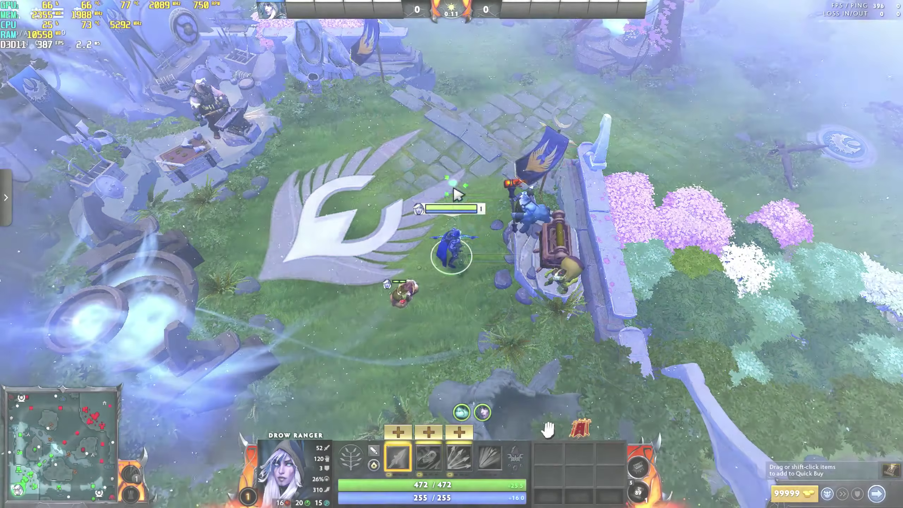
{"action": "right_click", "coordinate": [462, 185]}
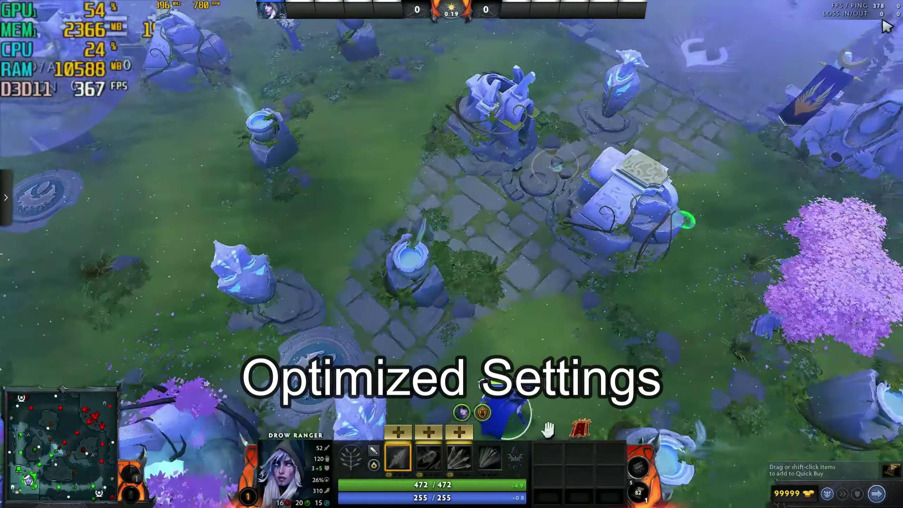
{"action": "right_click", "coordinate": [700, 164]}
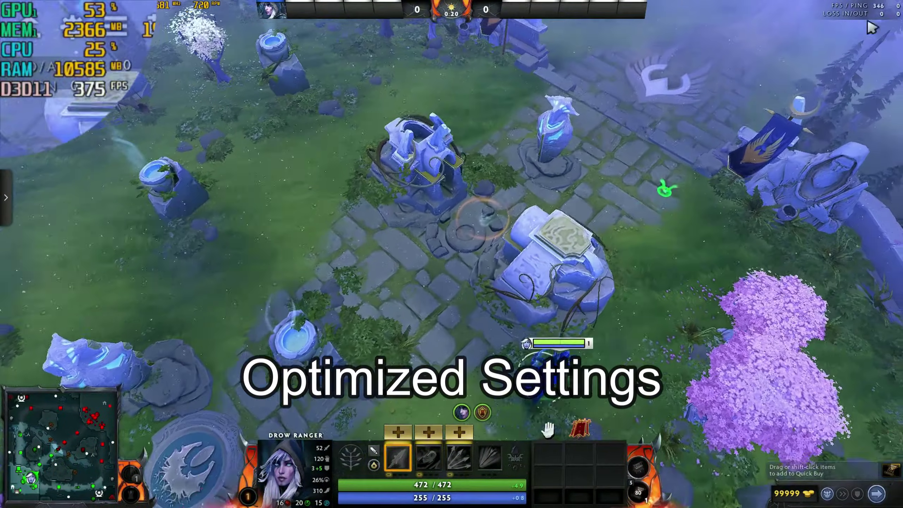
{"action": "right_click", "coordinate": [720, 150]}
{"action": "right_click", "coordinate": [723, 153]}
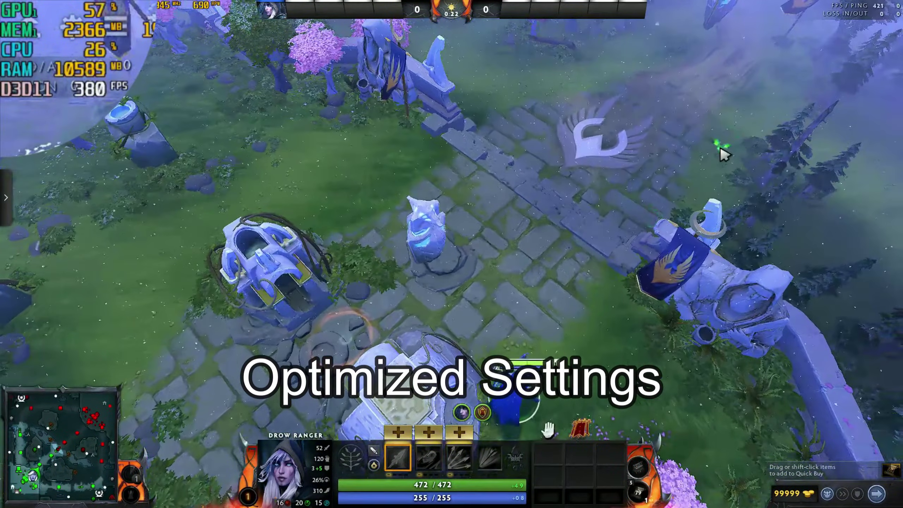
{"action": "right_click", "coordinate": [649, 178]}
{"action": "right_click", "coordinate": [651, 182]}
{"action": "right_click", "coordinate": [664, 141]}
{"action": "right_click", "coordinate": [635, 190]}
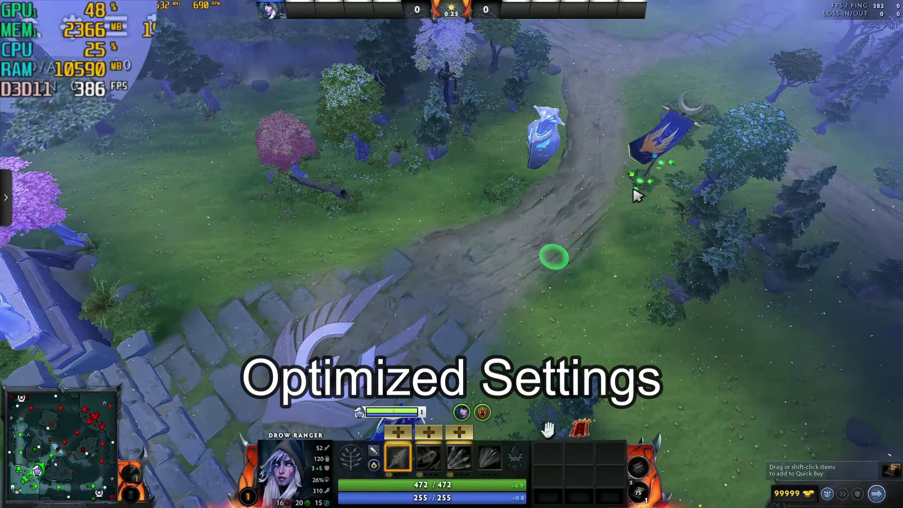
{"action": "right_click", "coordinate": [651, 137]}
{"action": "right_click", "coordinate": [654, 170]}
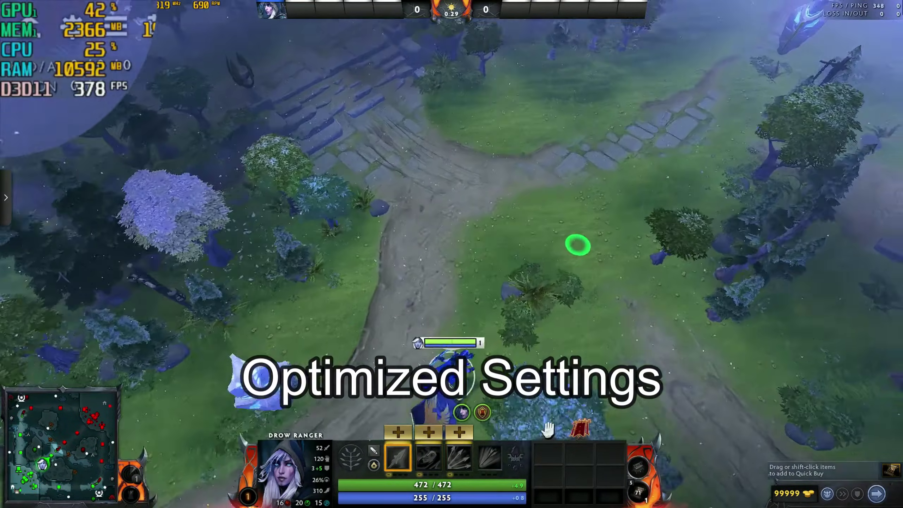
{"action": "right_click", "coordinate": [660, 176]}
{"action": "right_click", "coordinate": [624, 153]}
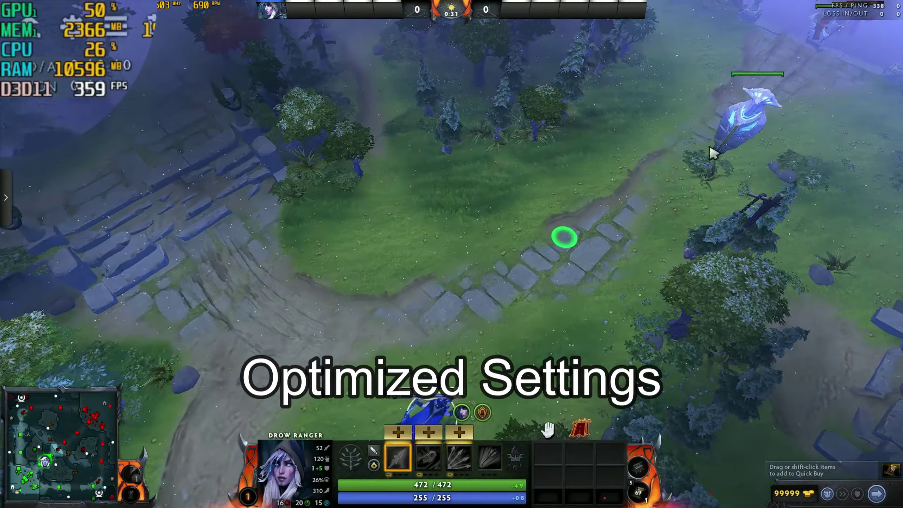
{"action": "right_click", "coordinate": [655, 166]}
{"action": "right_click", "coordinate": [834, 46]}
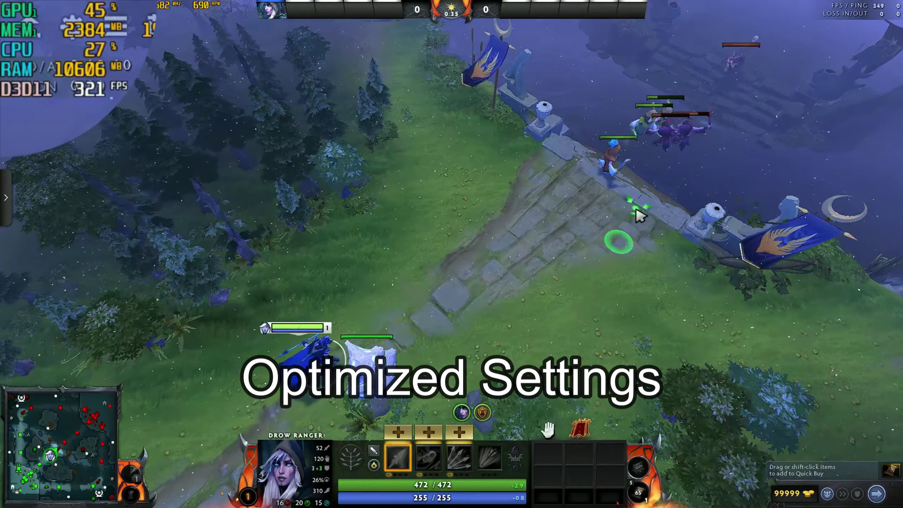
{"action": "right_click", "coordinate": [635, 209]}
{"action": "right_click", "coordinate": [622, 204]}
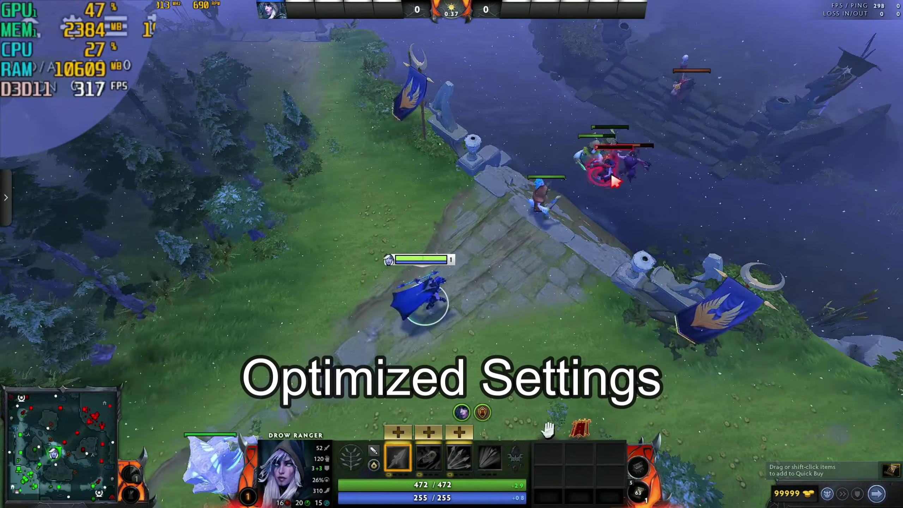
{"action": "right_click", "coordinate": [585, 299]}
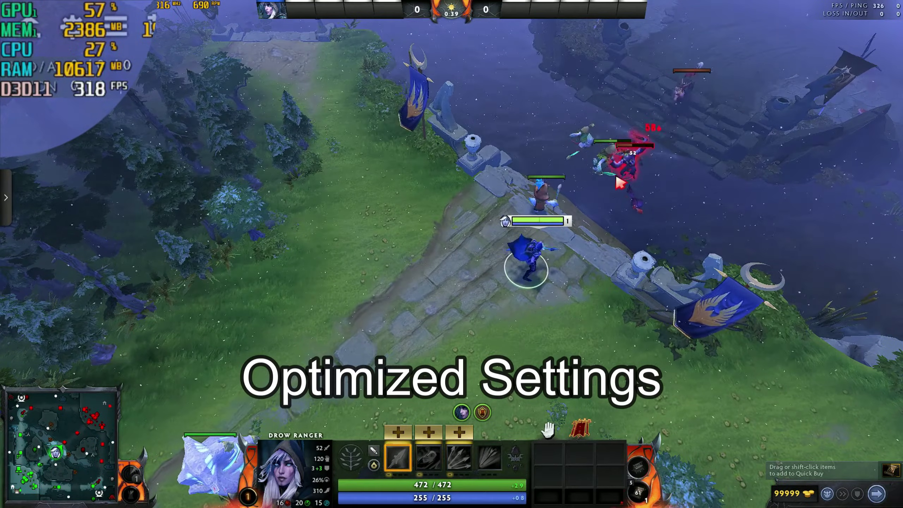
{"action": "right_click", "coordinate": [405, 184]}
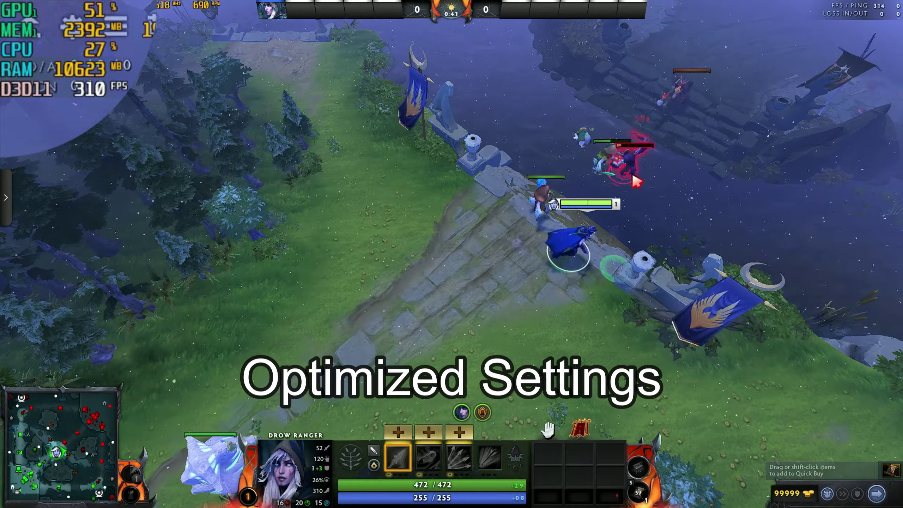
{"action": "right_click", "coordinate": [437, 222]}
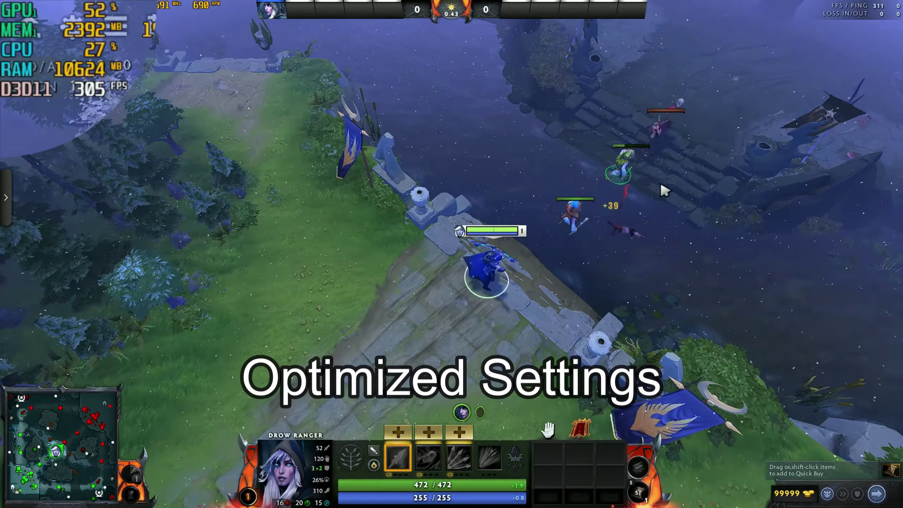
{"action": "right_click", "coordinate": [645, 182]}
{"action": "right_click", "coordinate": [478, 166]}
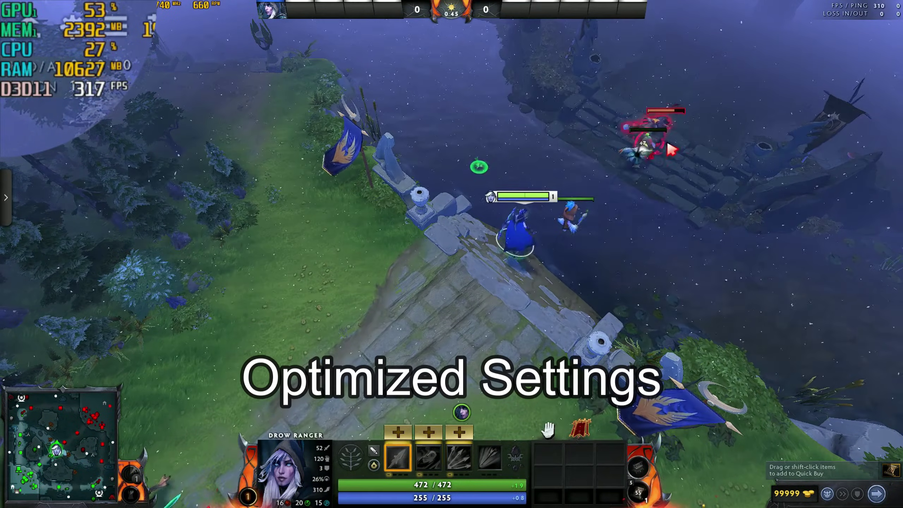
{"action": "right_click", "coordinate": [606, 282]}
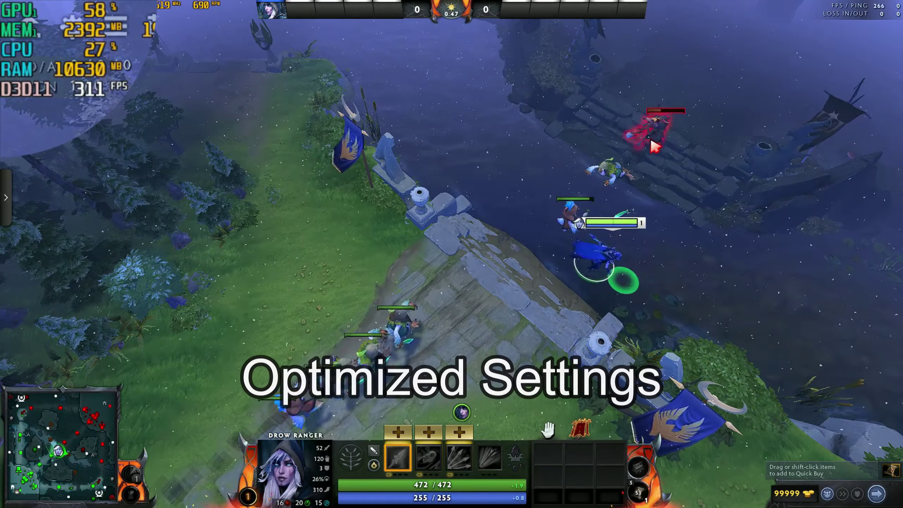
{"action": "right_click", "coordinate": [735, 246]}
{"action": "right_click", "coordinate": [526, 309]}
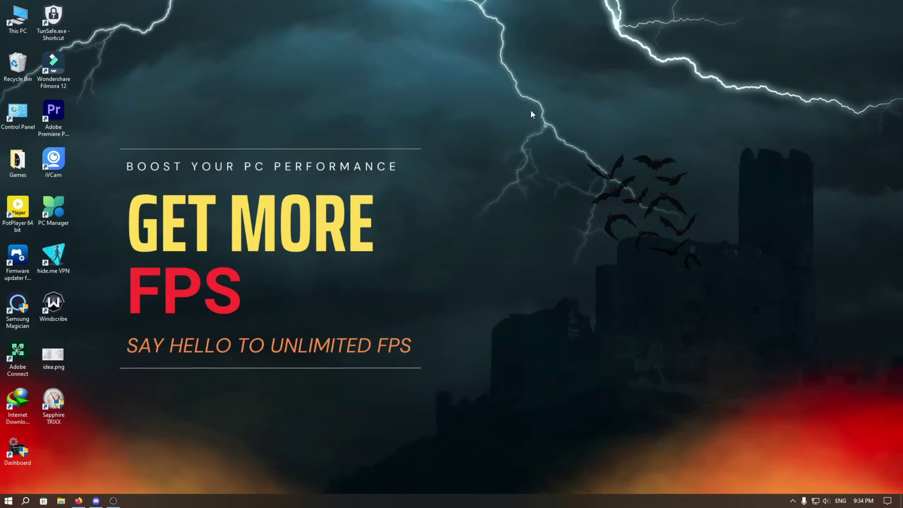
Open the Windows Temp folder by running the command temp from the Run dialog
{"action": "key", "text": "super+r"}
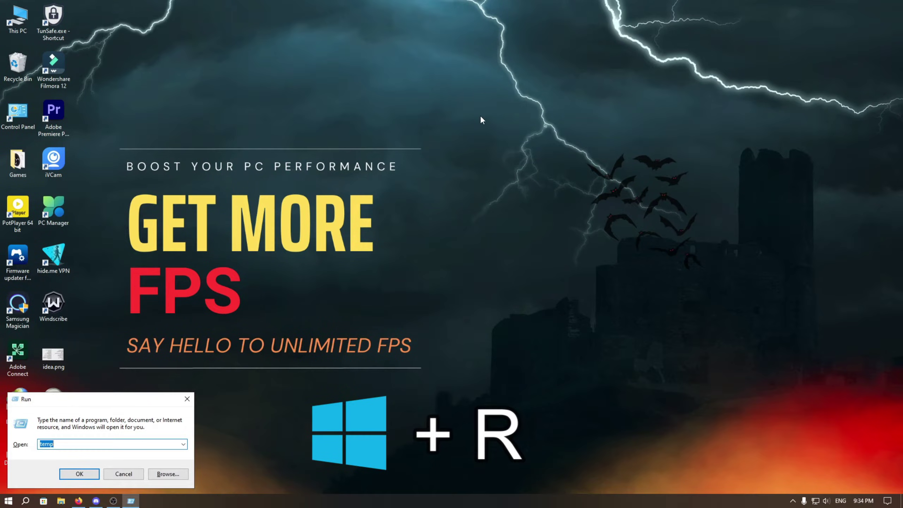
{"action": "left_click_drag", "start_coordinate": [109, 401], "coordinate": [487, 186]}
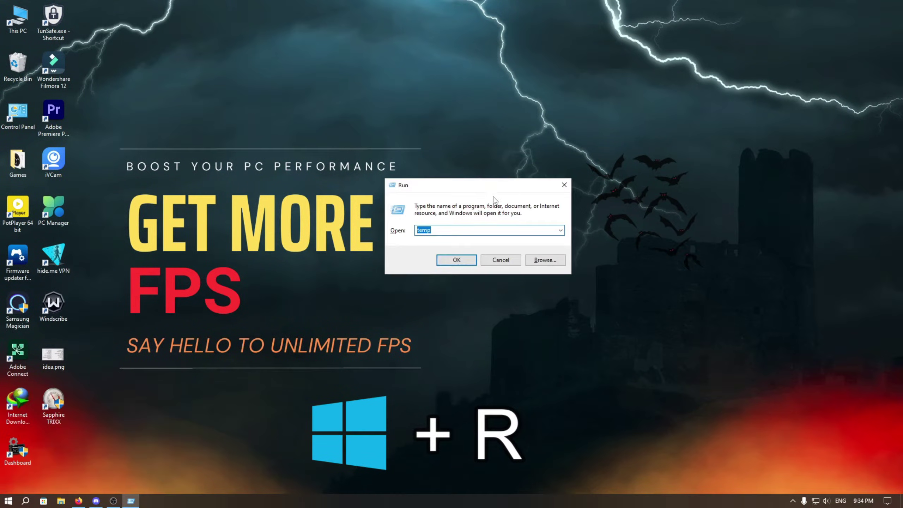
{"action": "type", "text": "temp"}
{"action": "key", "text": "Return"}
Delete all files and folders in the Windows Temp folder, skipping all items in use, and close the folder window
{"action": "left_click_drag", "start_coordinate": [389, 115], "coordinate": [360, 64]}
{"action": "right_click", "coordinate": [359, 65]}
{"action": "left_click", "coordinate": [256, 210]}
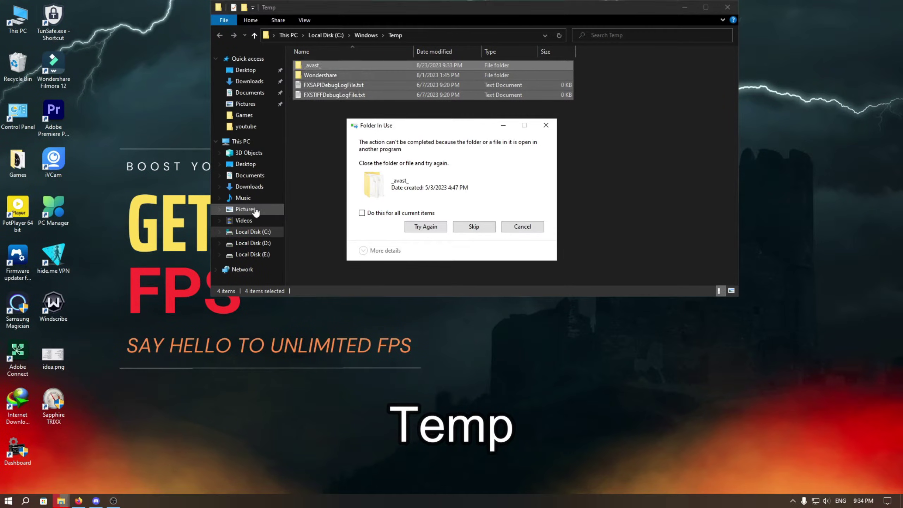
{"action": "left_click", "coordinate": [362, 213]}
{"action": "left_click", "coordinate": [449, 228]}
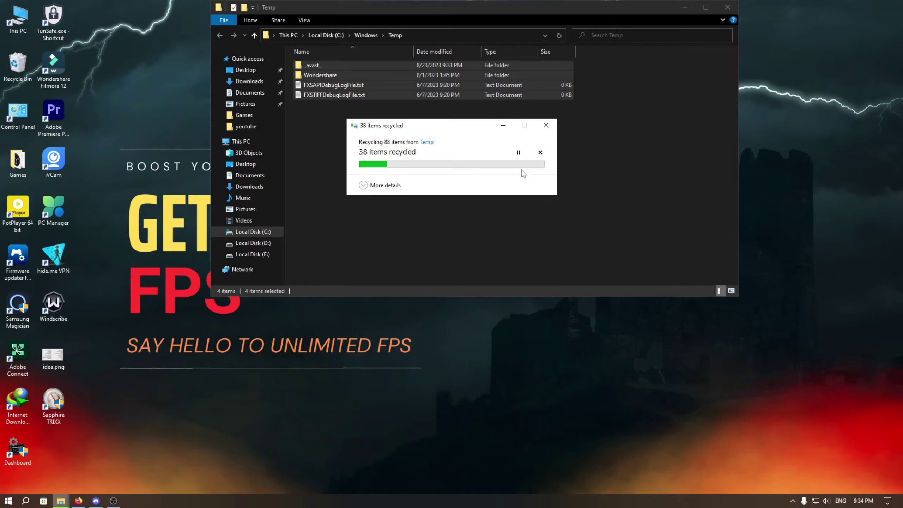
{"action": "left_click", "coordinate": [479, 226]}
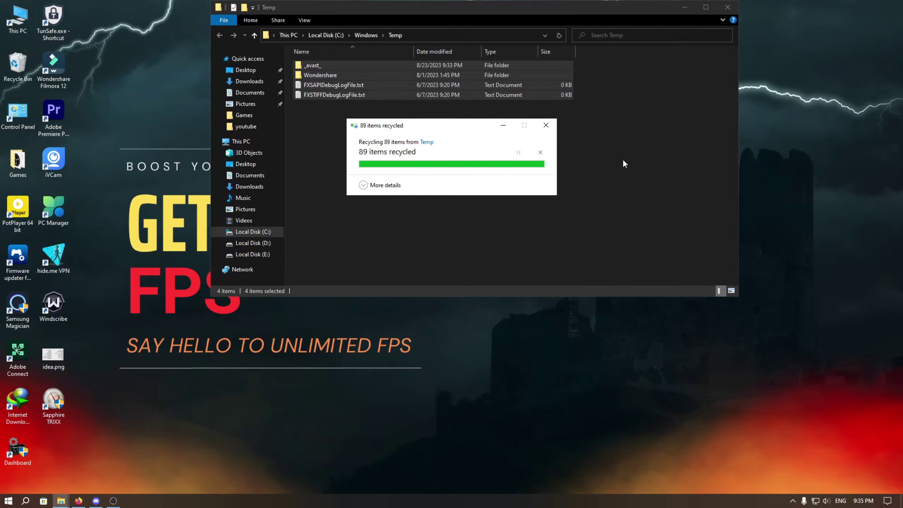
{"action": "left_click", "coordinate": [724, 8]}
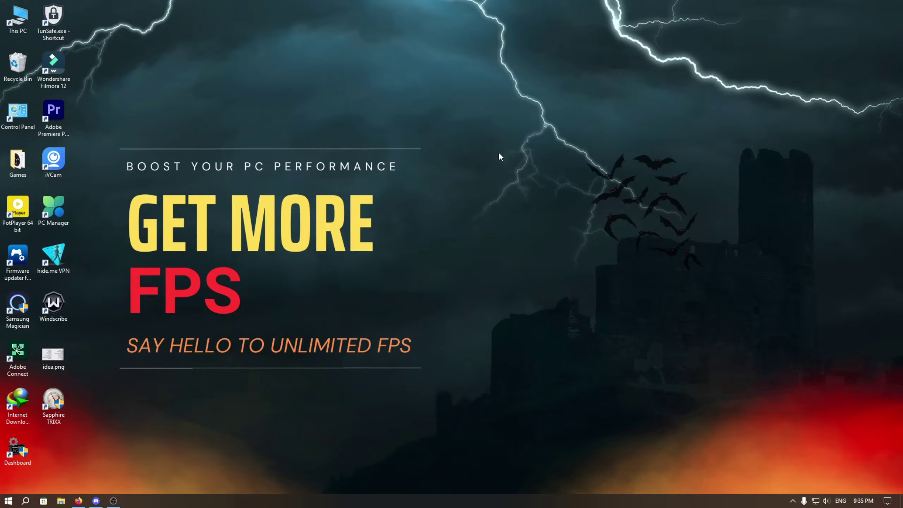
Open the user's local Temp folder by running %temp% from the Run dialog
{"action": "key", "text": "super+r"}
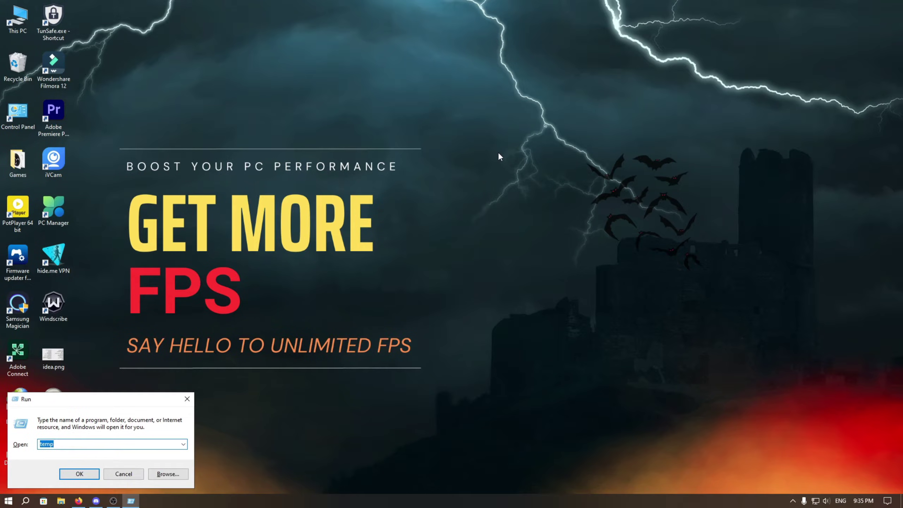
{"action": "left_click_drag", "start_coordinate": [122, 399], "coordinate": [508, 185]}
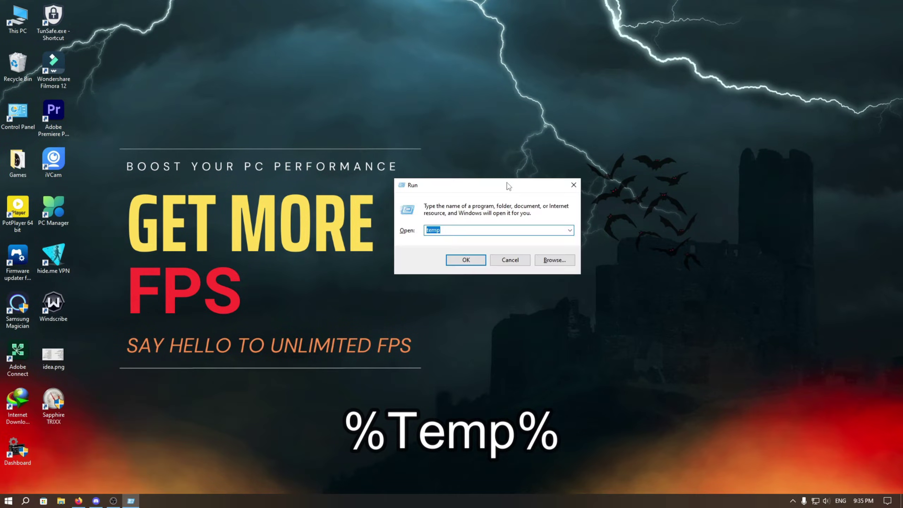
{"action": "type", "text": "%"}
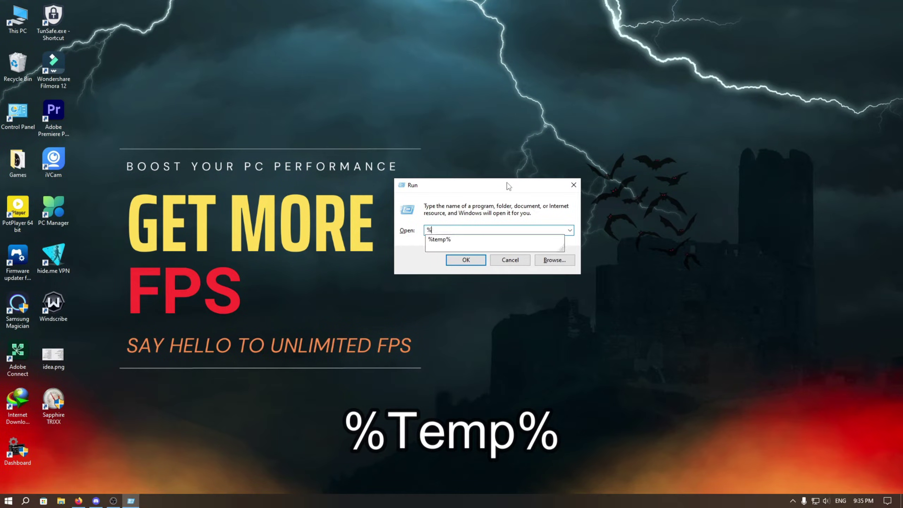
{"action": "type", "text": "temp%"}
{"action": "key", "text": "Return"}
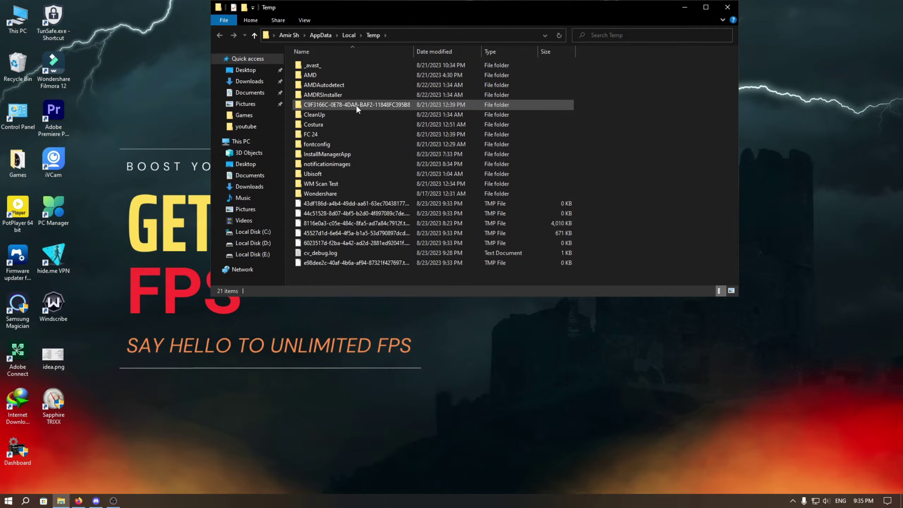
Delete everything in the user's local Temp folder, skipping the items in use, and close the folder window
{"action": "key", "text": "ctrl+a"}
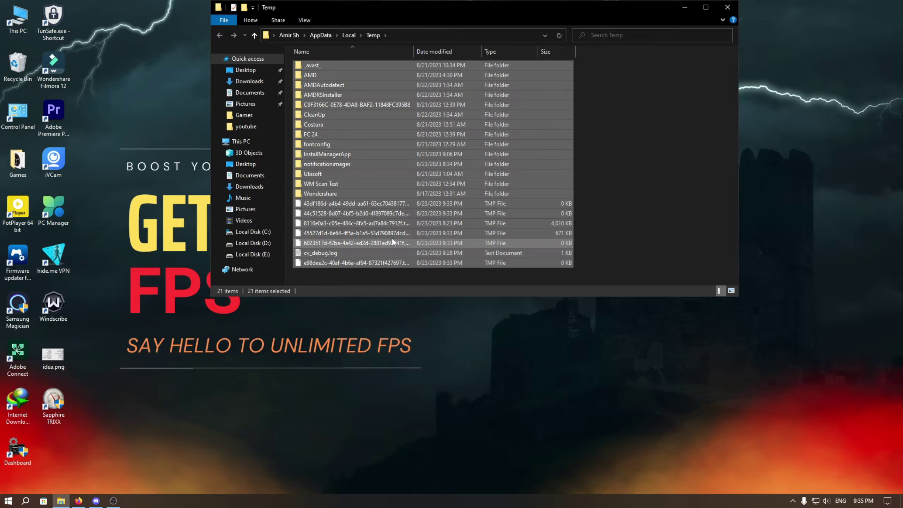
{"action": "right_click", "coordinate": [402, 229]}
{"action": "left_click", "coordinate": [305, 365]}
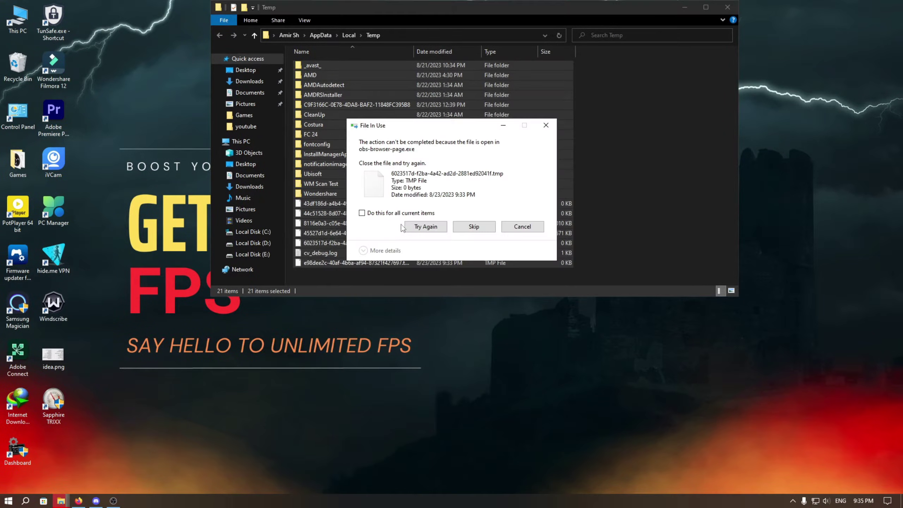
{"action": "left_click", "coordinate": [421, 226]}
{"action": "left_click", "coordinate": [474, 227]}
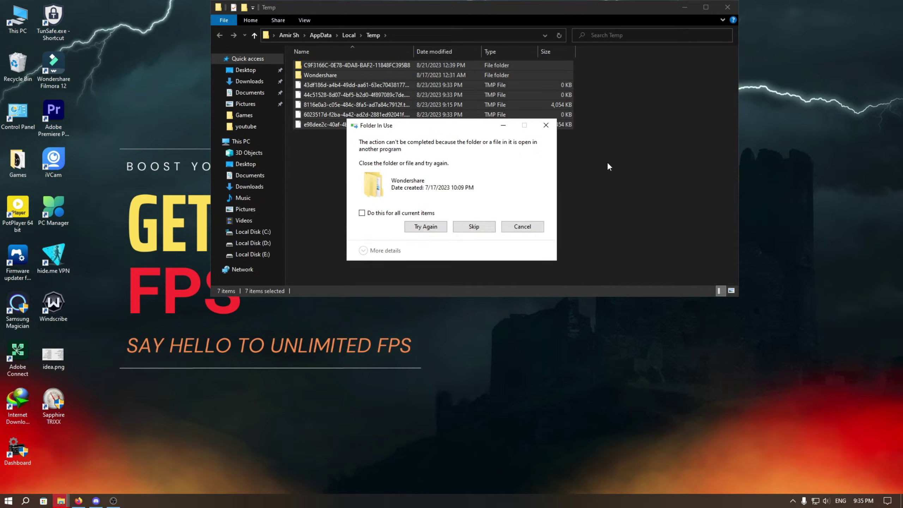
{"action": "left_click", "coordinate": [474, 226]}
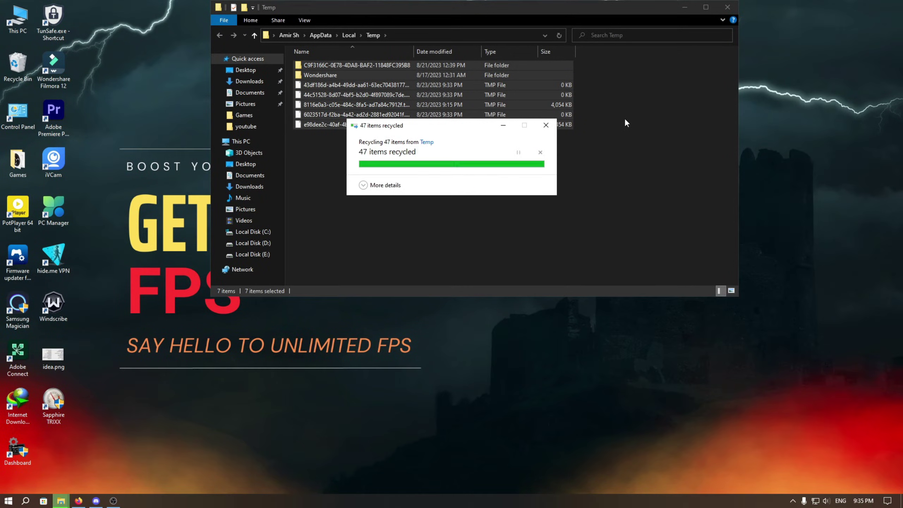
{"action": "left_click", "coordinate": [726, 8]}
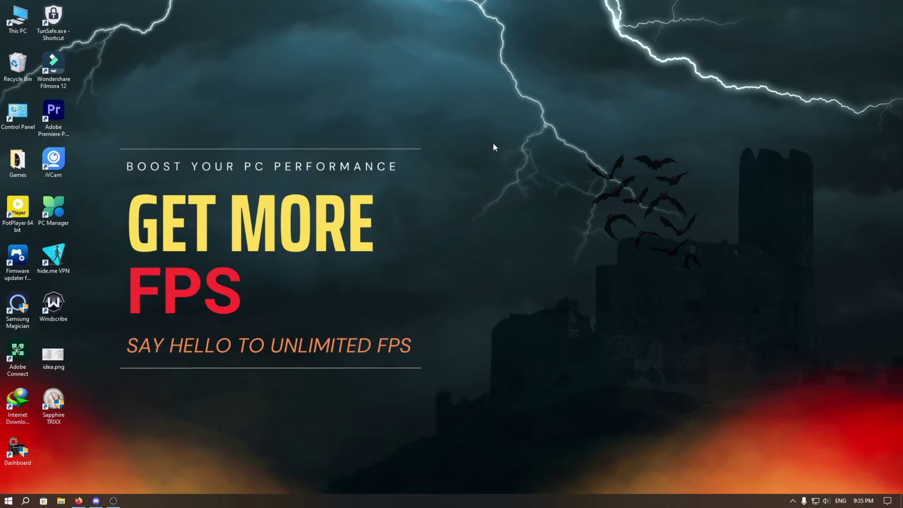
Open the Windows Prefetch folder by running prefetch from the Run dialog, granting permanent access to the folder
{"action": "key", "text": "super+r"}
{"action": "left_click_drag", "start_coordinate": [90, 405], "coordinate": [468, 208]}
{"action": "type", "text": "p"}
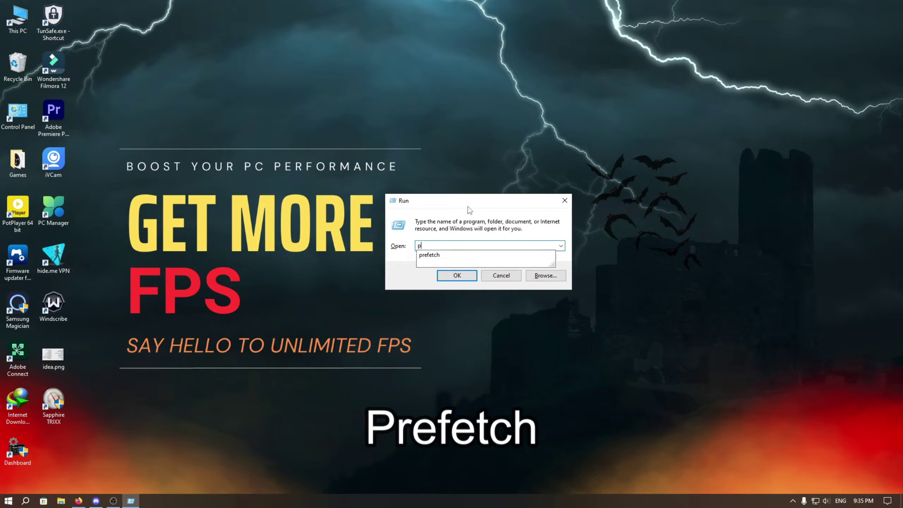
{"action": "type", "text": "refetch"}
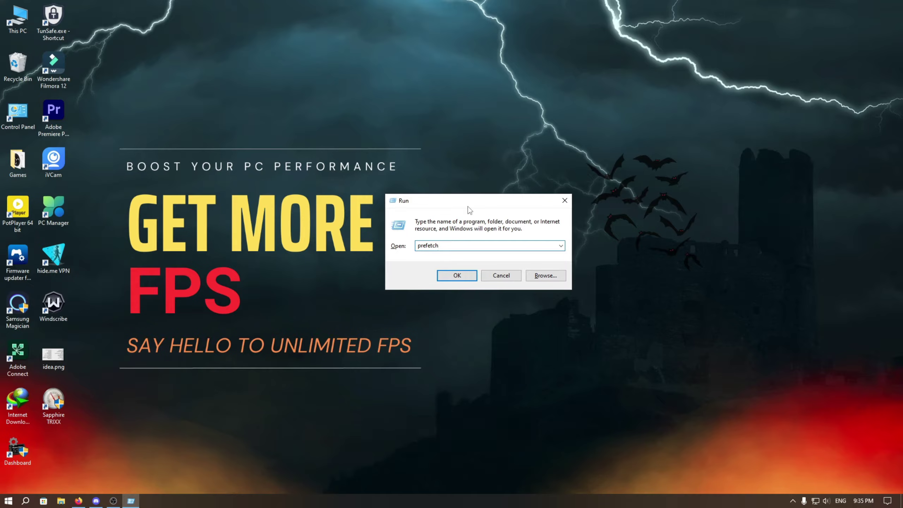
{"action": "left_click", "coordinate": [449, 274]}
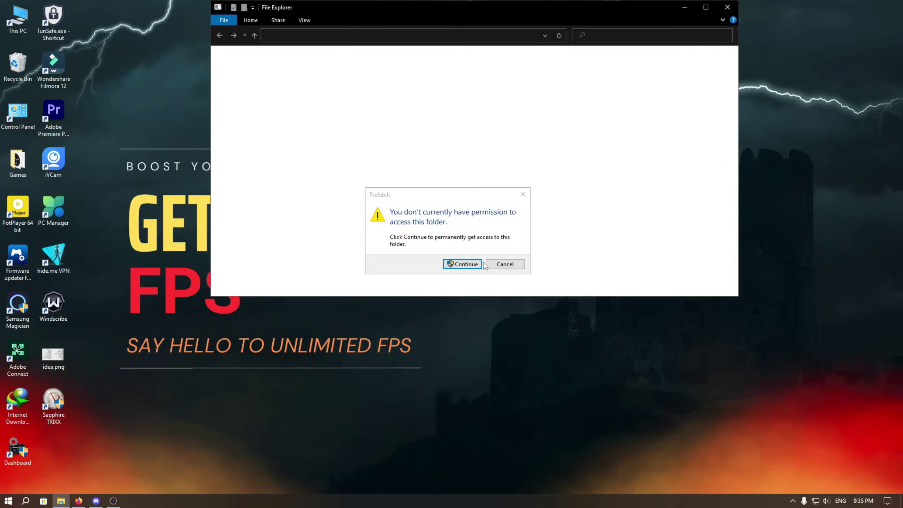
{"action": "left_click", "coordinate": [466, 265]}
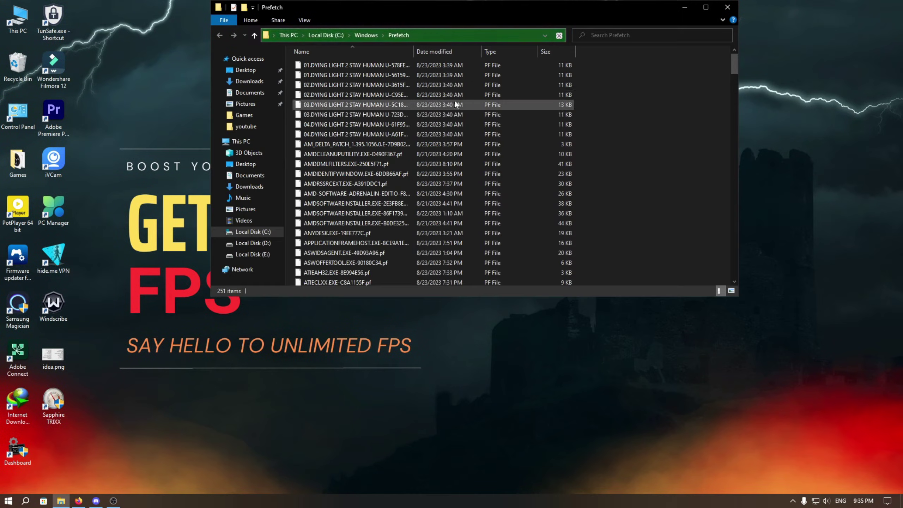
Delete all files in the Prefetch folder, skipping the file in use, and close the folder window
{"action": "key", "text": "ctrl+a"}
{"action": "right_click", "coordinate": [520, 184]}
{"action": "left_click", "coordinate": [412, 309]}
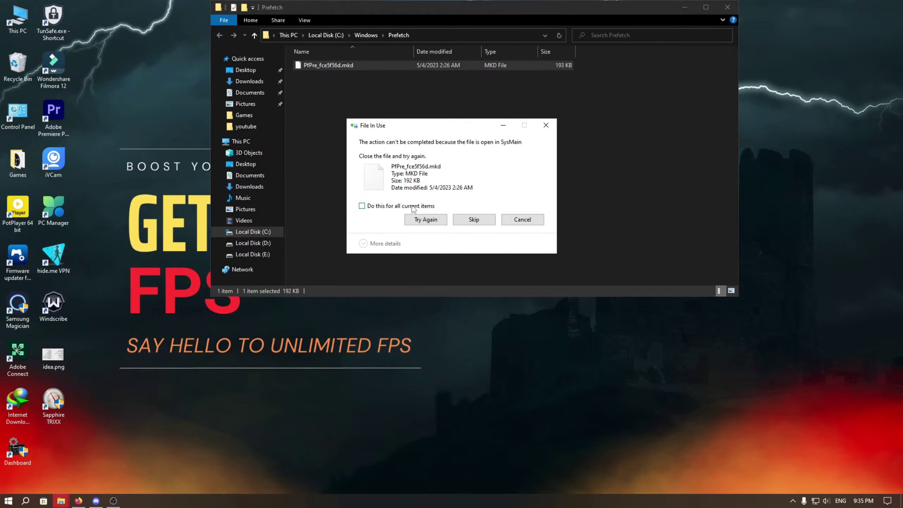
{"action": "left_click", "coordinate": [423, 220]}
{"action": "left_click", "coordinate": [464, 222]}
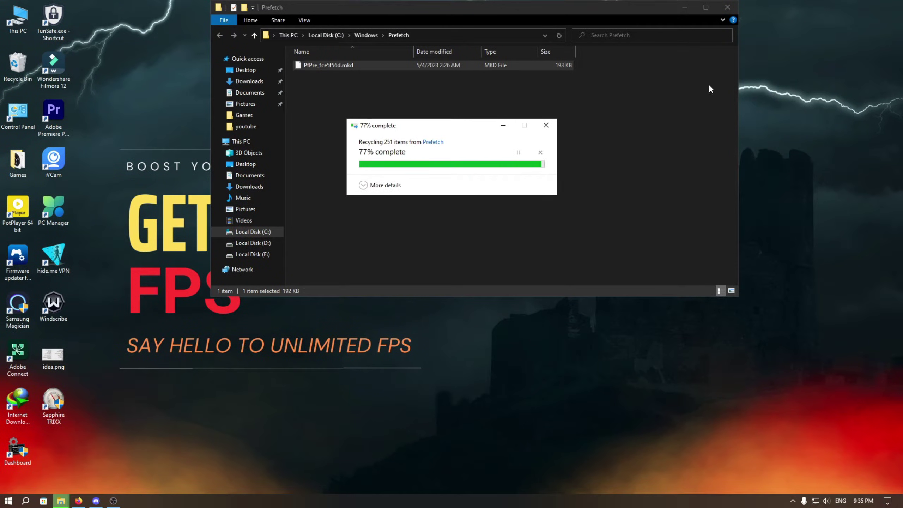
{"action": "left_click", "coordinate": [727, 8]}
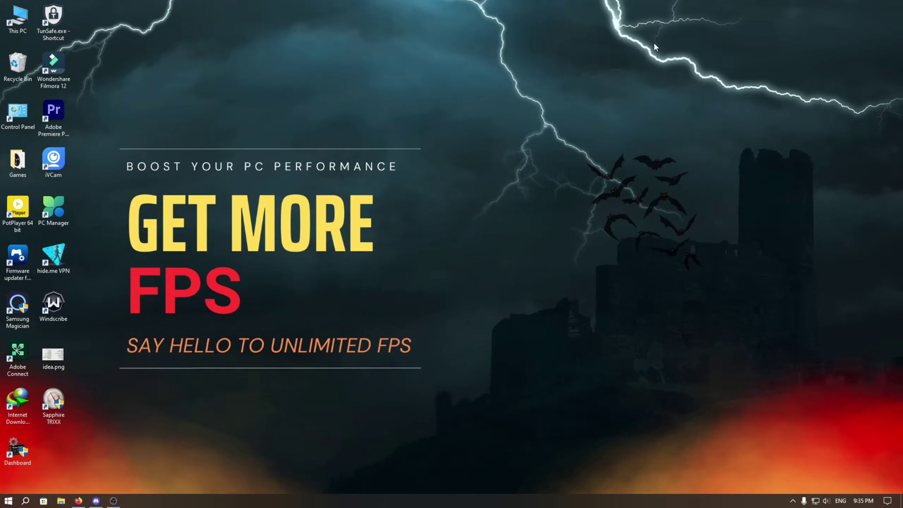
Empty the Recycle Bin and confirm the permanent deletion of its contents
{"action": "right_click", "coordinate": [14, 69]}
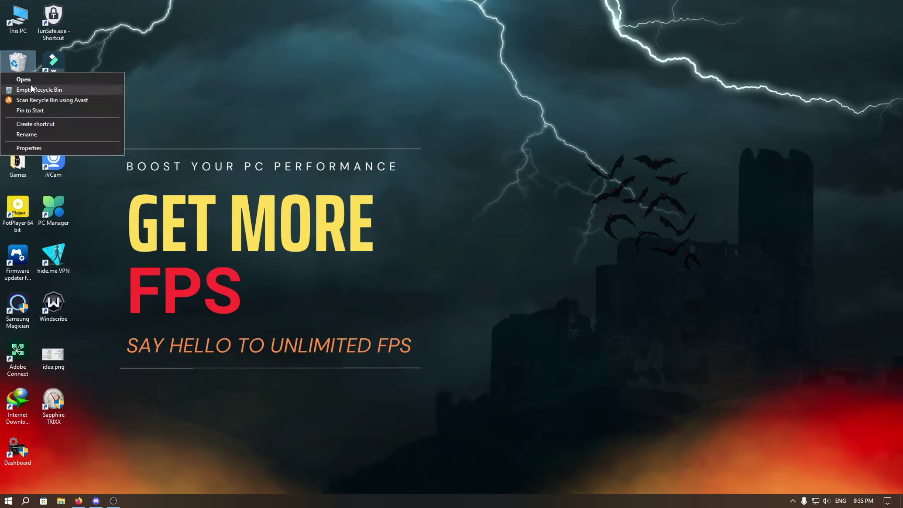
{"action": "left_click", "coordinate": [33, 90]}
{"action": "left_click", "coordinate": [488, 259]}
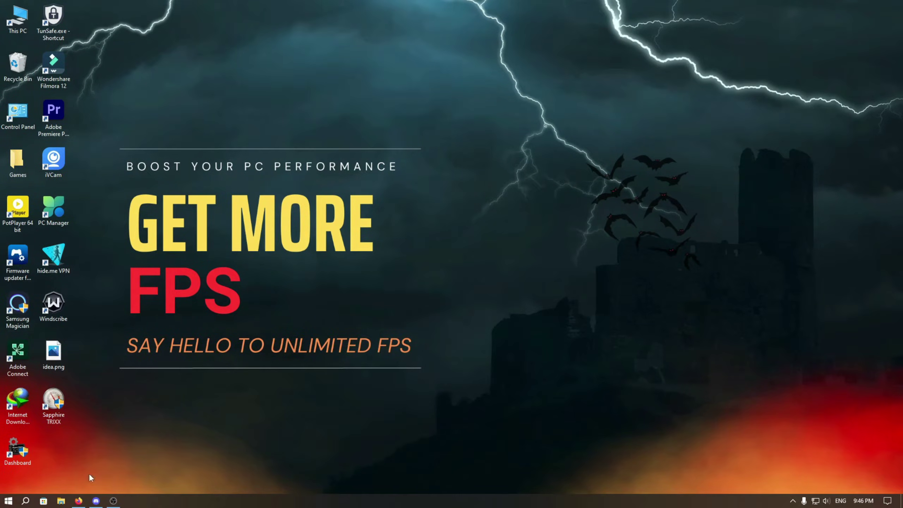
Check the Xbox Game Bar, Captures and Game Mode options in the Windows gaming settings
{"action": "left_click", "coordinate": [8, 501]}
{"action": "left_click", "coordinate": [9, 465]}
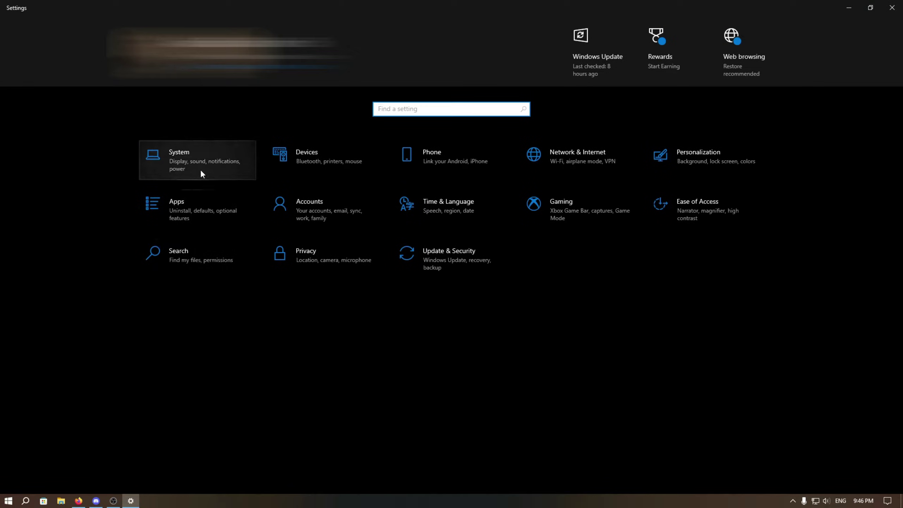
{"action": "left_click", "coordinate": [537, 215]}
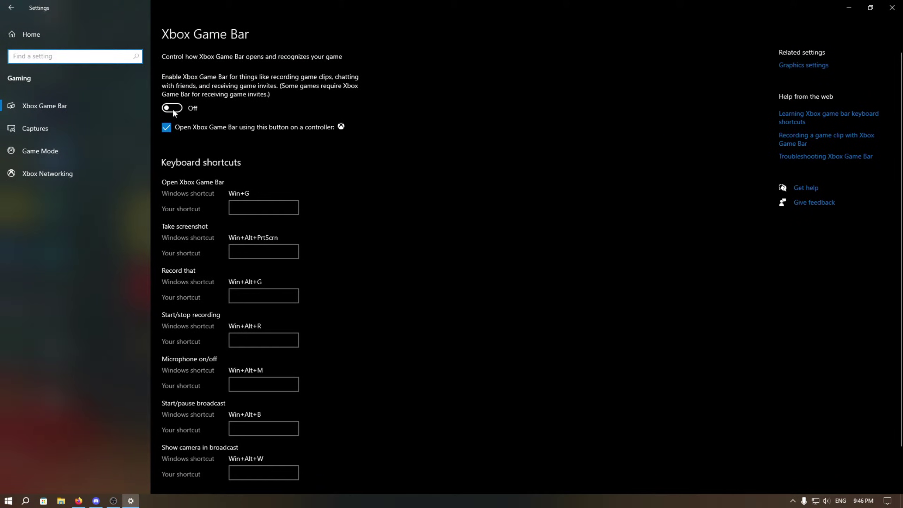
{"action": "left_click", "coordinate": [49, 129]}
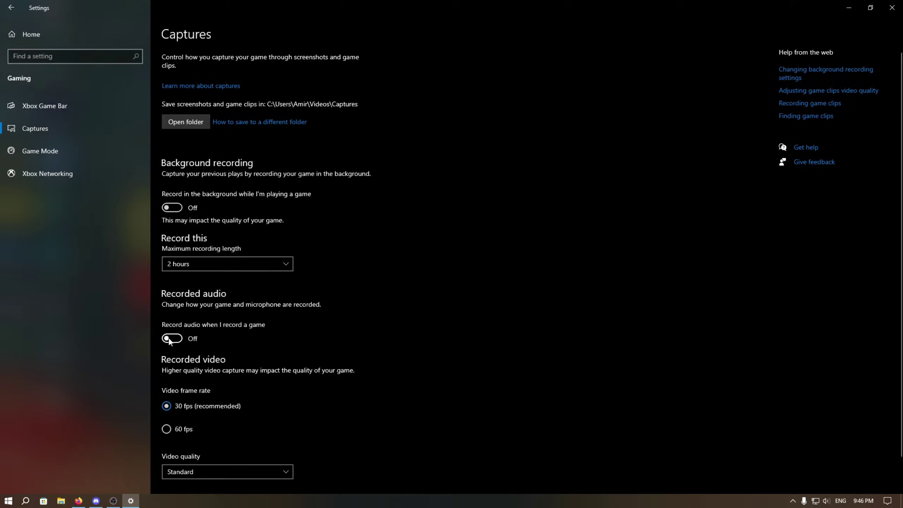
{"action": "left_click", "coordinate": [124, 151]}
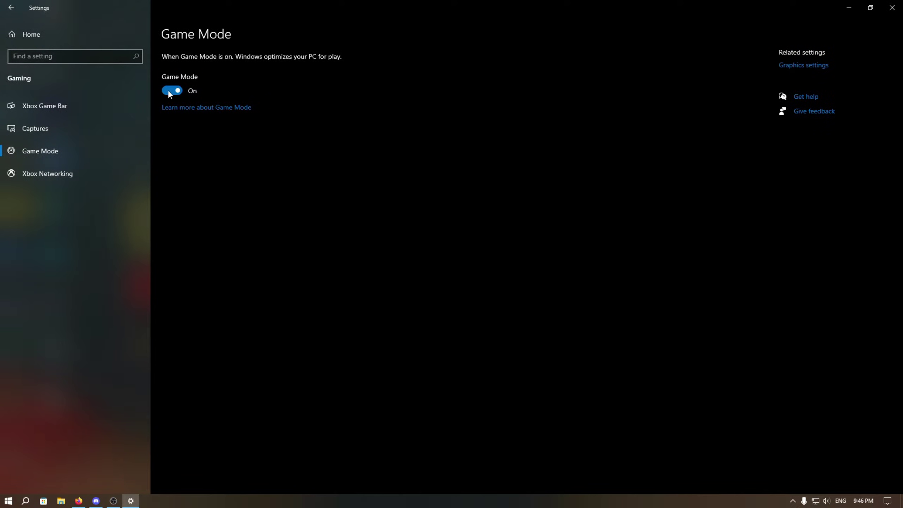
{"action": "left_click", "coordinate": [8, 7]}
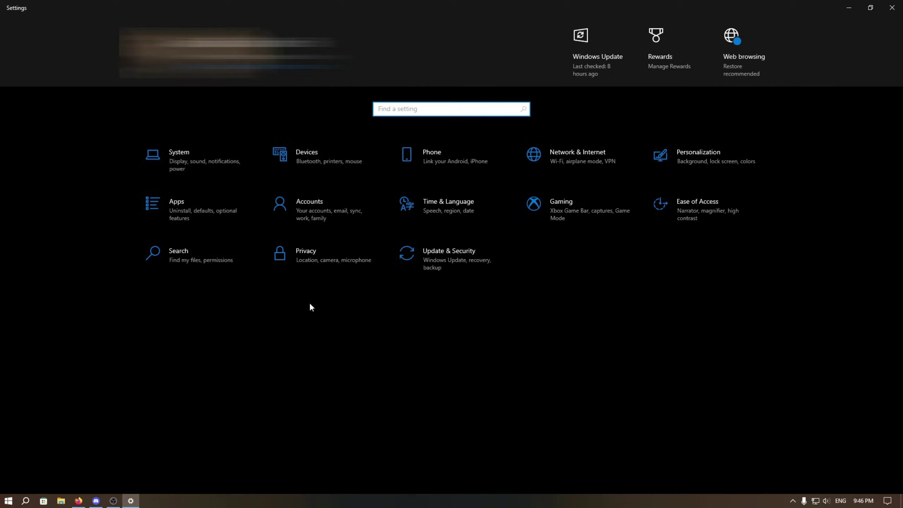
Open the Background apps permissions in the Windows privacy settings
{"action": "left_click", "coordinate": [320, 253]}
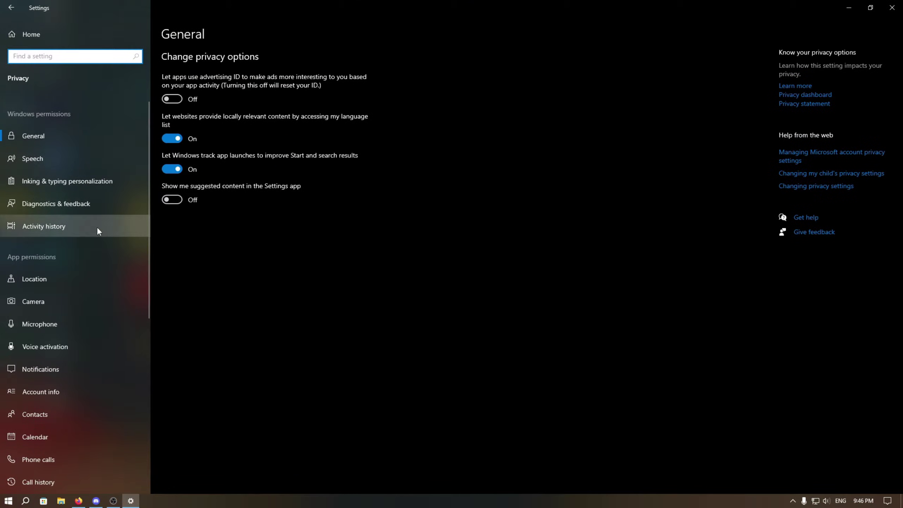
{"action": "scroll", "coordinate": [90, 228], "scroll_direction": "down", "scroll_amount": 5}
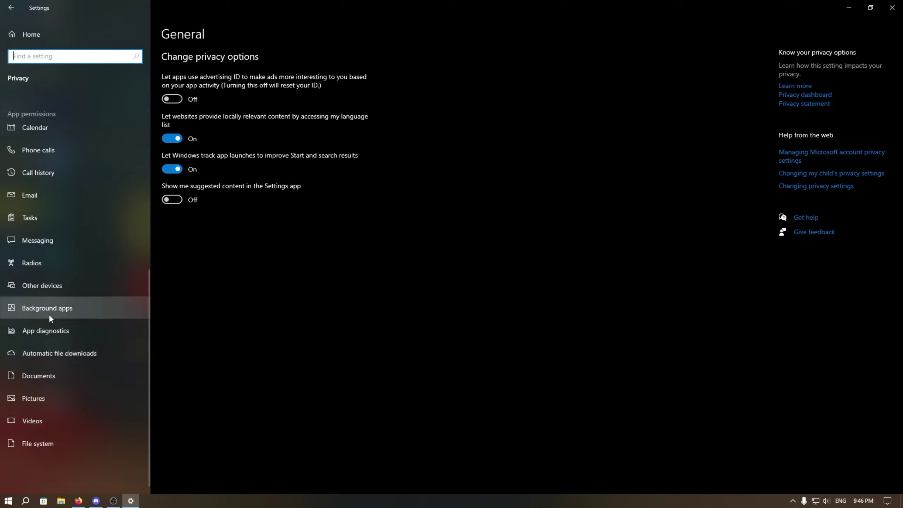
{"action": "left_click", "coordinate": [77, 309]}
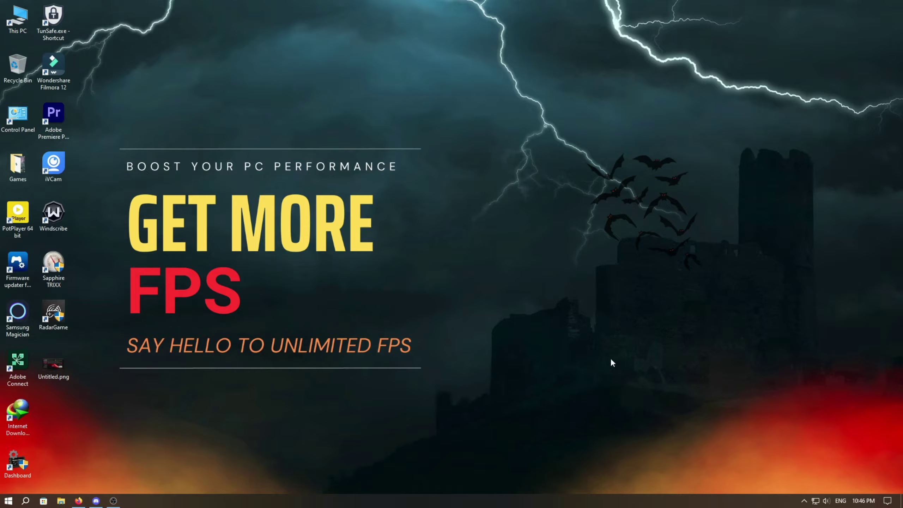
Close the unnecessary apps running in the background from the system tray
{"action": "left_click", "coordinate": [803, 500]}
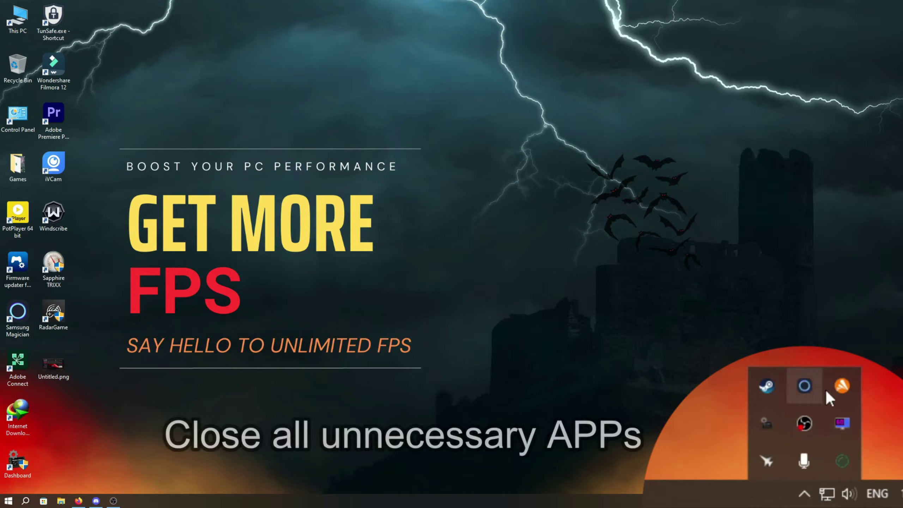
{"action": "right_click", "coordinate": [767, 429]}
{"action": "left_click", "coordinate": [797, 446]}
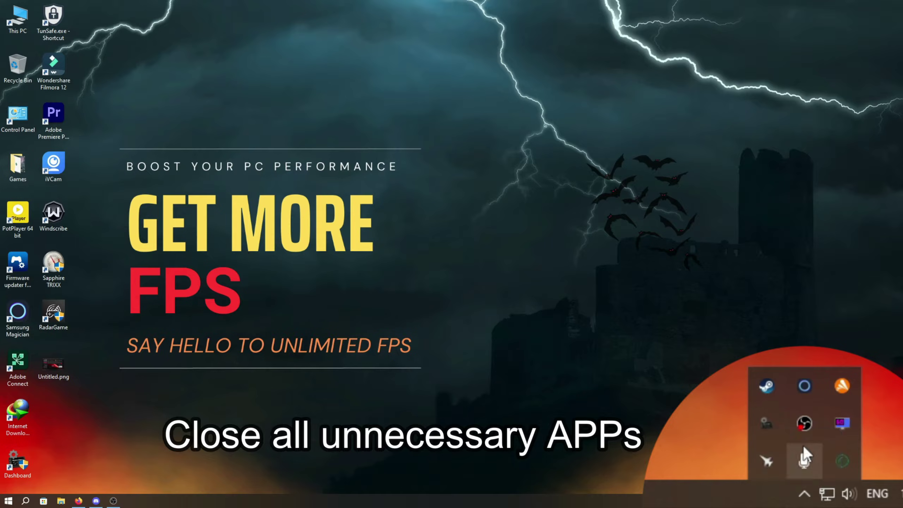
{"action": "right_click", "coordinate": [806, 391]}
{"action": "left_click", "coordinate": [840, 377]}
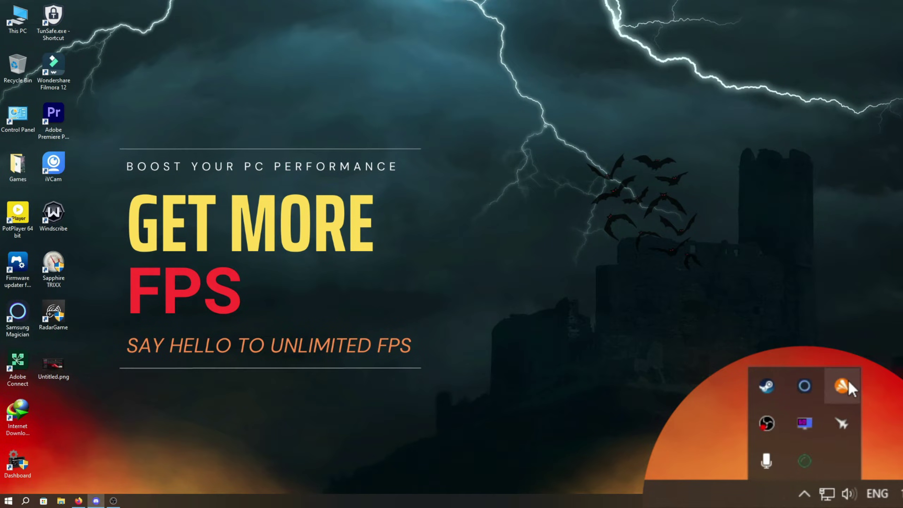
{"action": "left_click", "coordinate": [508, 296]}
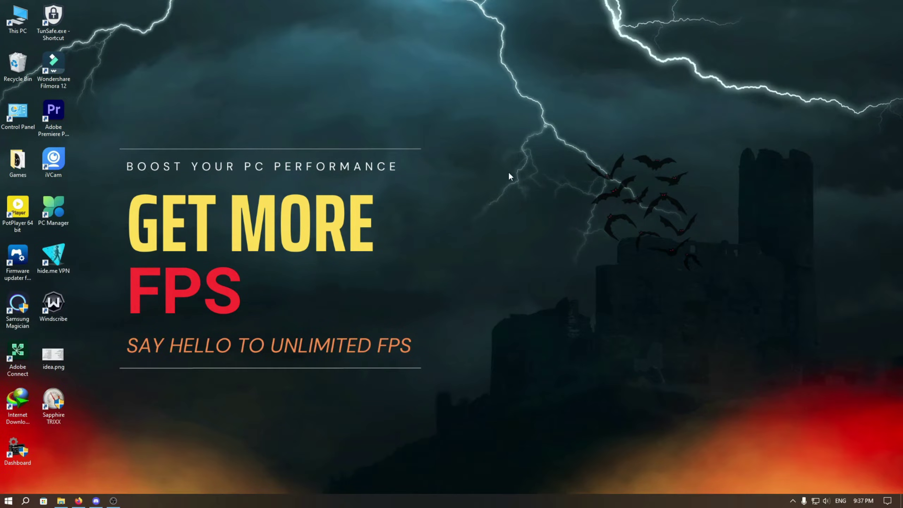
Switch the power plan to Ultimate Performance in the additional power settings and close the power and settings windows
{"action": "left_click", "coordinate": [25, 500]}
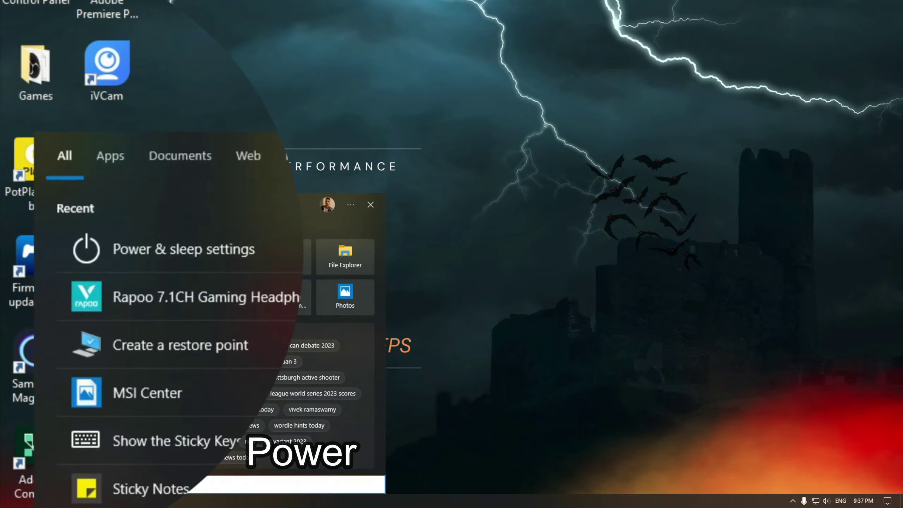
{"action": "type", "text": "power"}
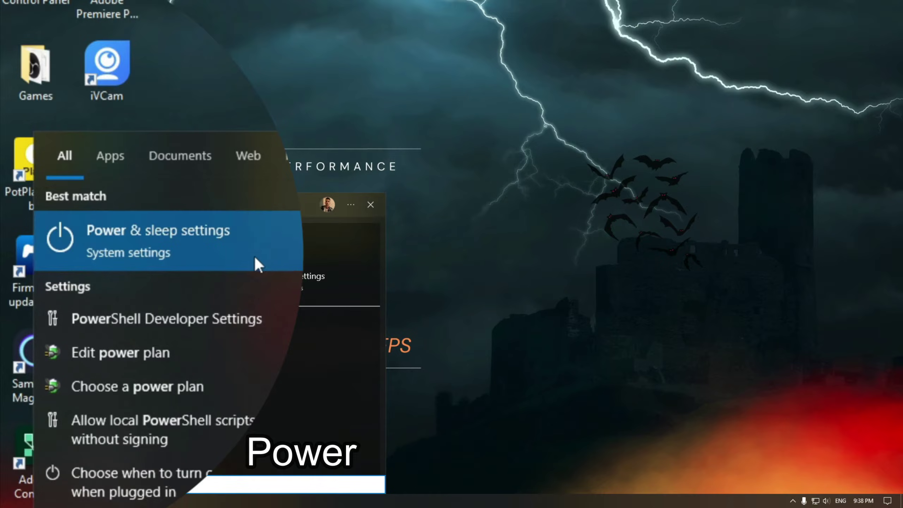
{"action": "left_click", "coordinate": [252, 252]}
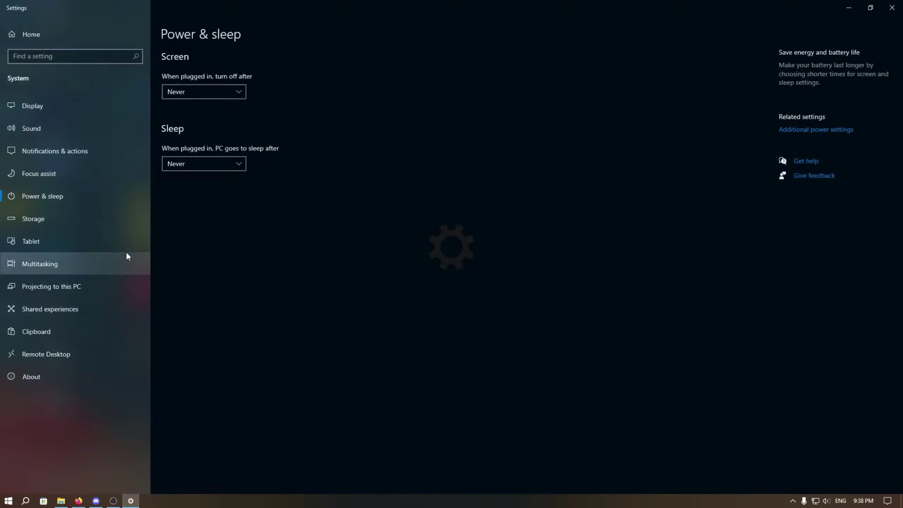
{"action": "left_click", "coordinate": [814, 134]}
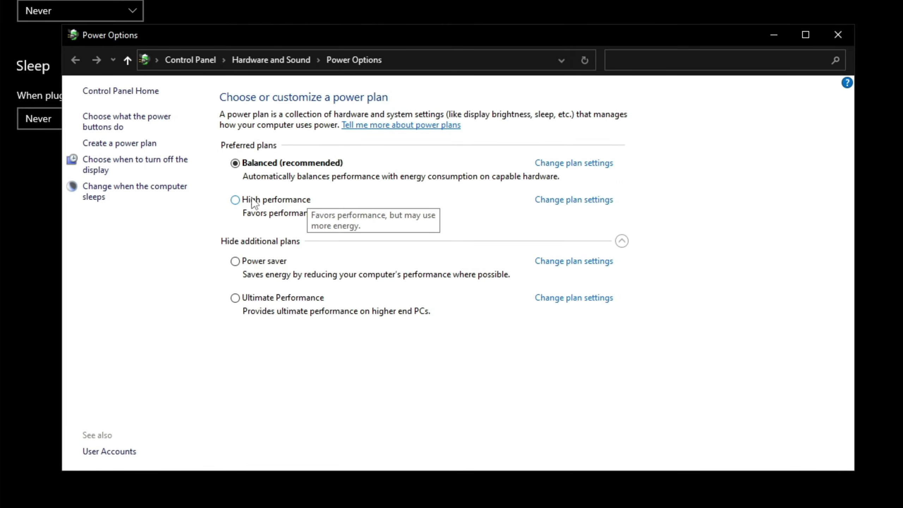
{"action": "left_click", "coordinate": [309, 217]}
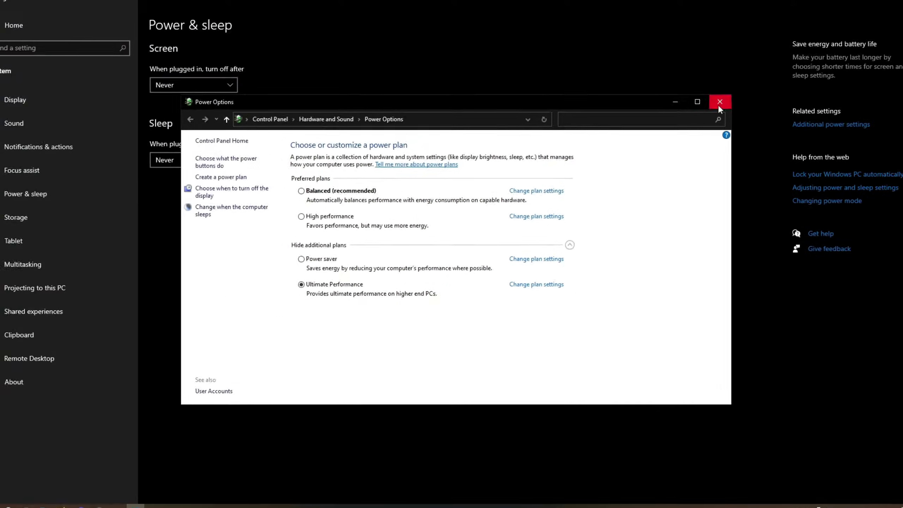
{"action": "left_click", "coordinate": [719, 103]}
{"action": "left_click", "coordinate": [899, 6]}
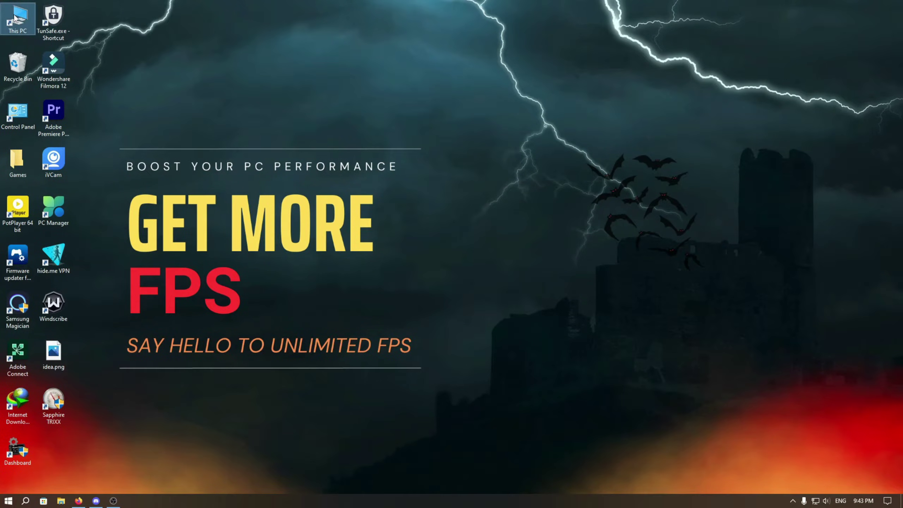
Open the Performance Options from the advanced system settings in This PC's properties
{"action": "double_click", "coordinate": [15, 18]}
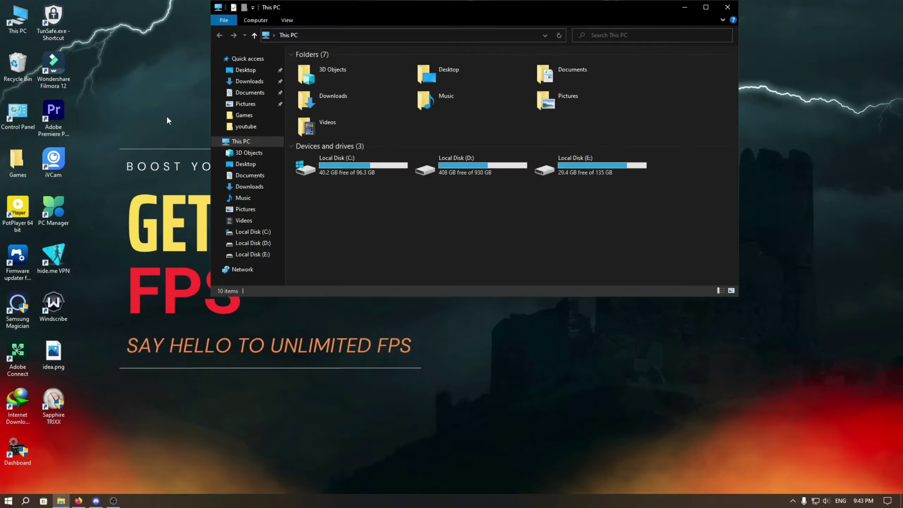
{"action": "right_click", "coordinate": [444, 203]}
{"action": "left_click", "coordinate": [387, 302]}
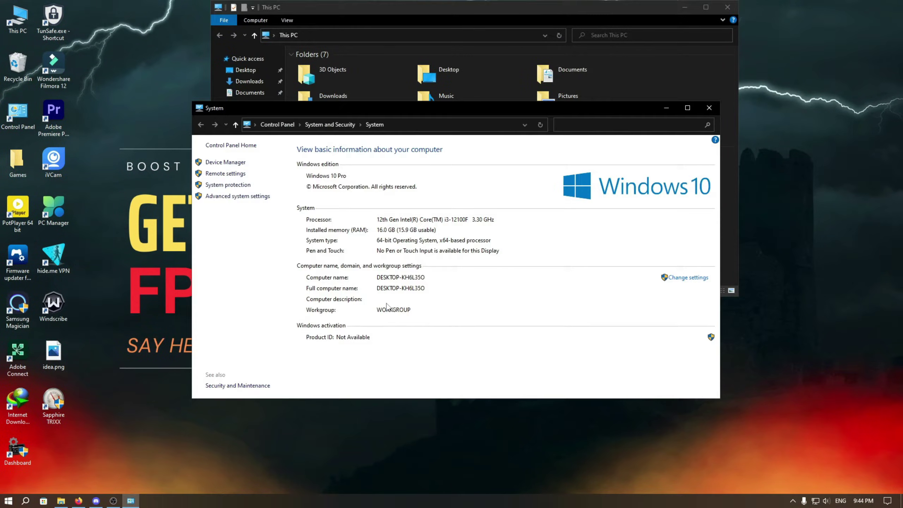
{"action": "left_click", "coordinate": [242, 198]}
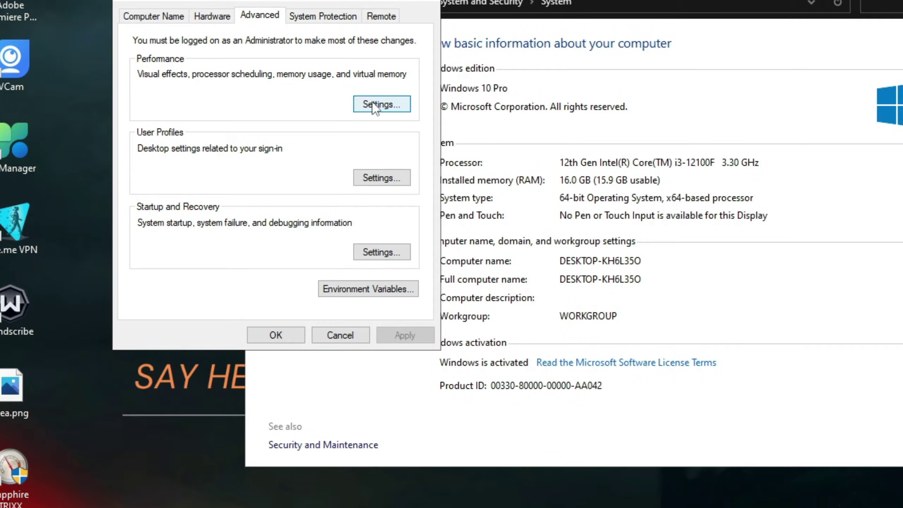
{"action": "left_click", "coordinate": [375, 108]}
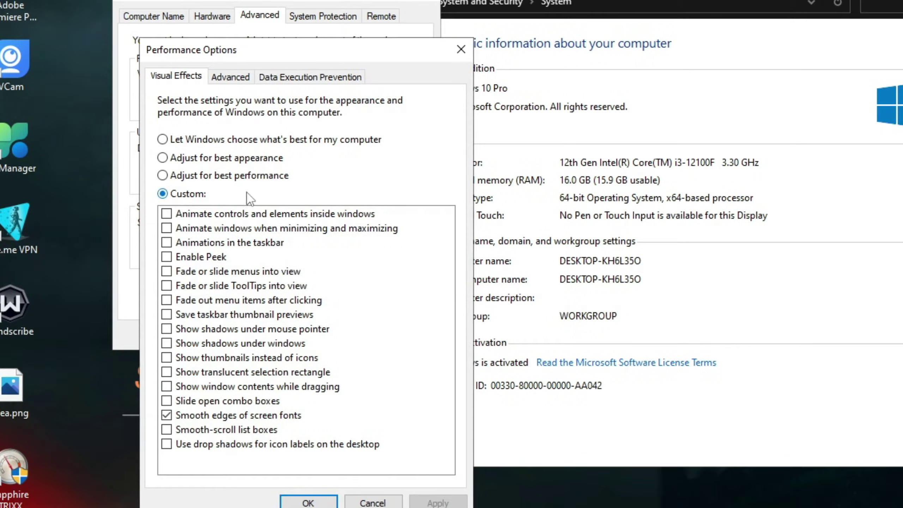
Adjust visual effects for best performance, re-enable only smooth edges of screen fonts and thumbnails instead of icons, and apply
{"action": "left_click", "coordinate": [208, 175]}
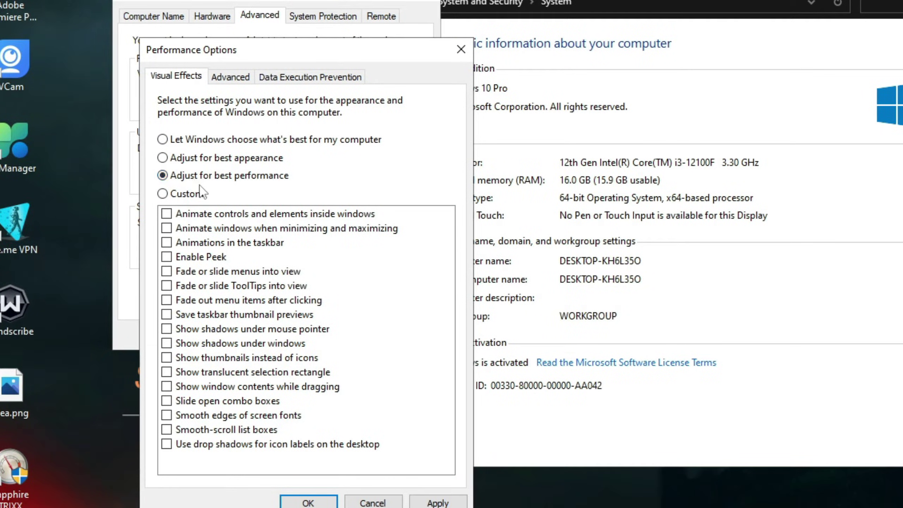
{"action": "left_click", "coordinate": [167, 416]}
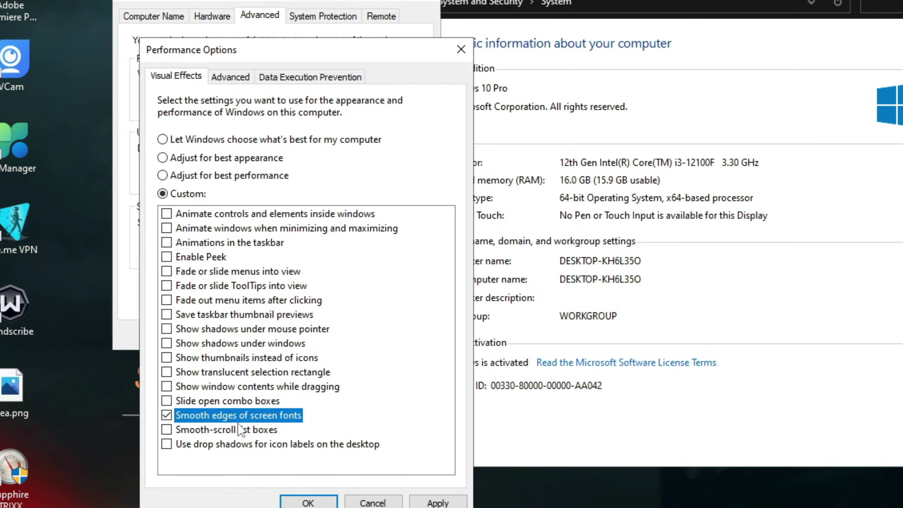
{"action": "left_click", "coordinate": [180, 357]}
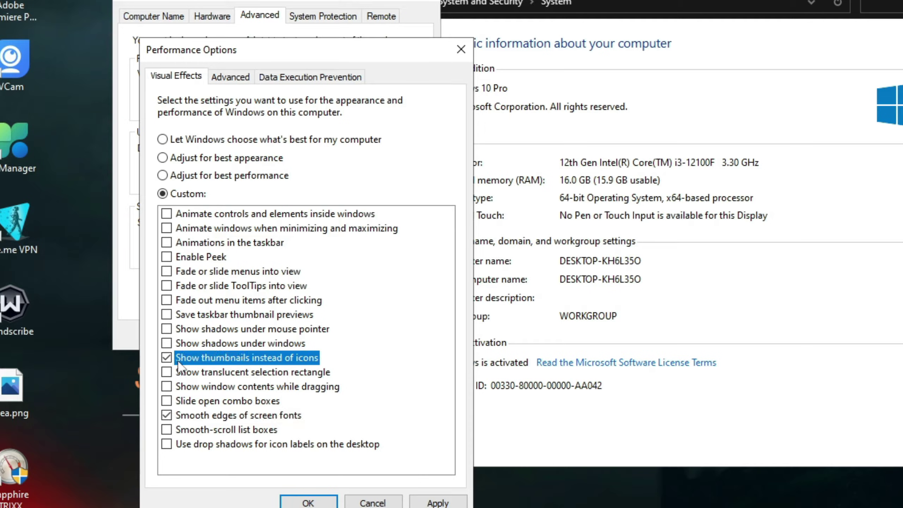
{"action": "left_click", "coordinate": [434, 501]}
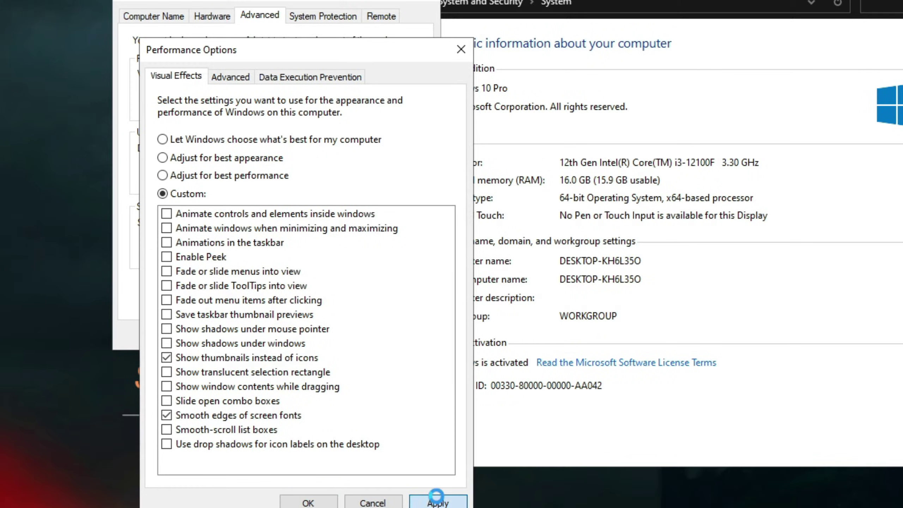
Set processor scheduling to favour Programs, apply it, and close the performance and system windows
{"action": "left_click", "coordinate": [241, 87]}
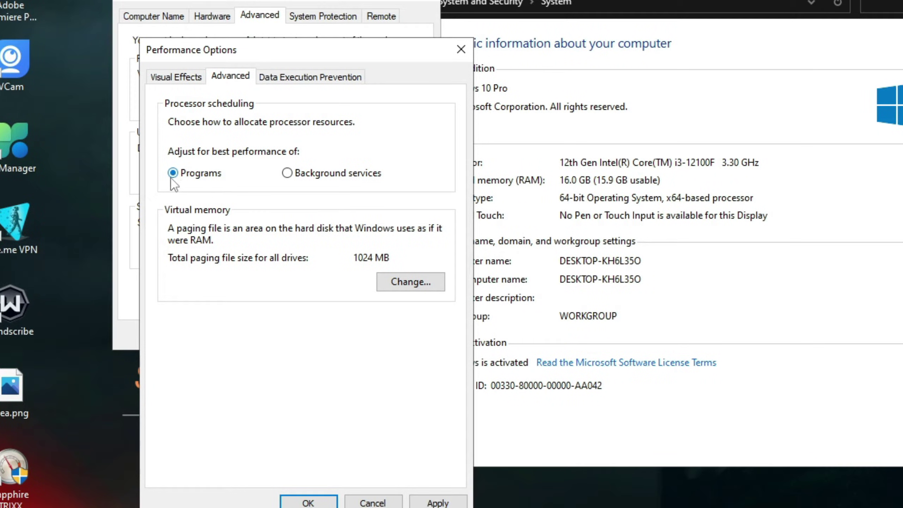
{"action": "left_click", "coordinate": [448, 503]}
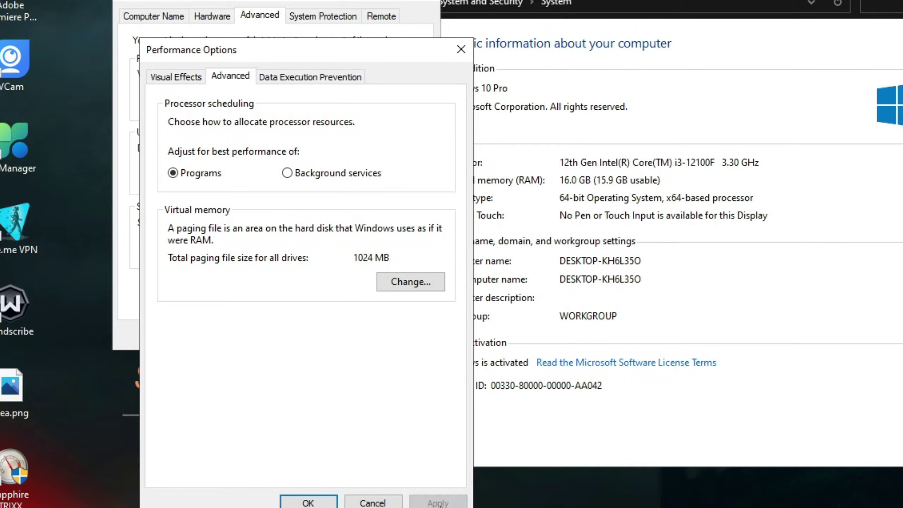
{"action": "left_click", "coordinate": [308, 503]}
{"action": "left_click", "coordinate": [277, 339]}
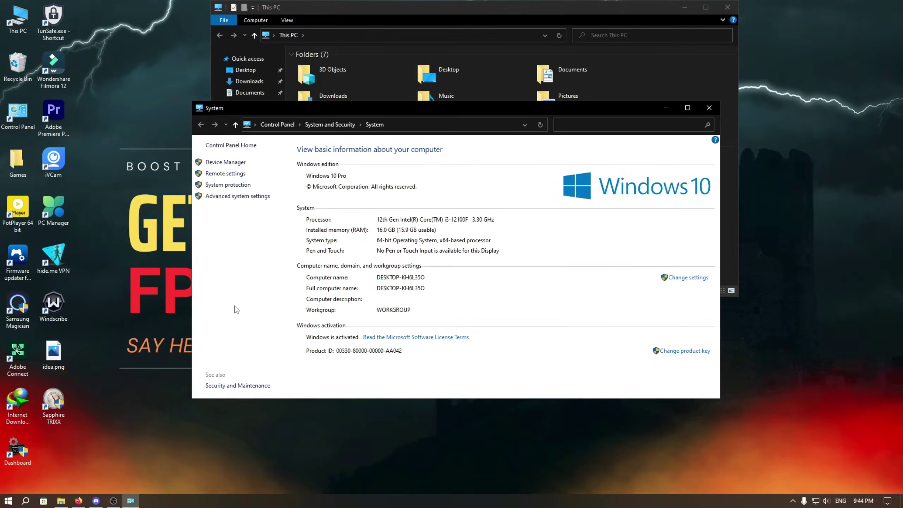
{"action": "left_click", "coordinate": [709, 108]}
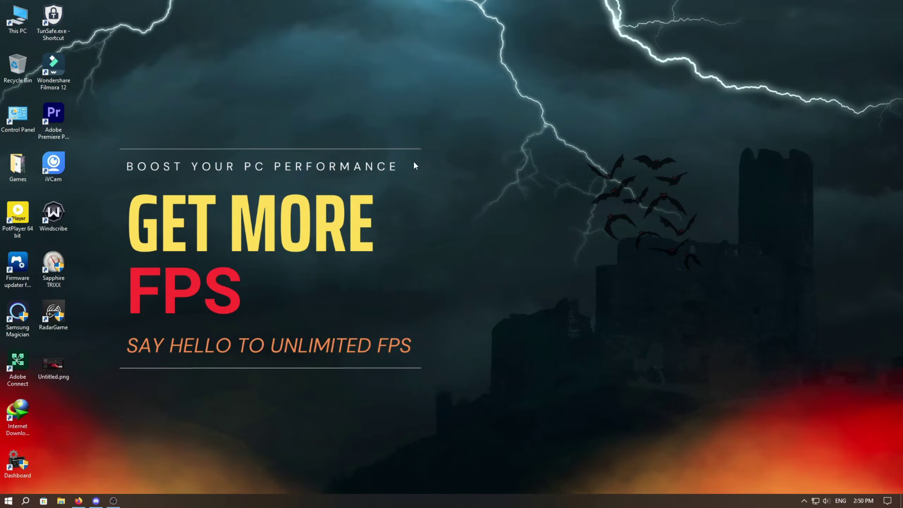
Open the folder Program Files (x86)\Steam\steamapps\common\dota 2 beta\game\bin\win64 on Local Disk (D:)
{"action": "double_click", "coordinate": [18, 18]}
{"action": "double_click", "coordinate": [469, 173]}
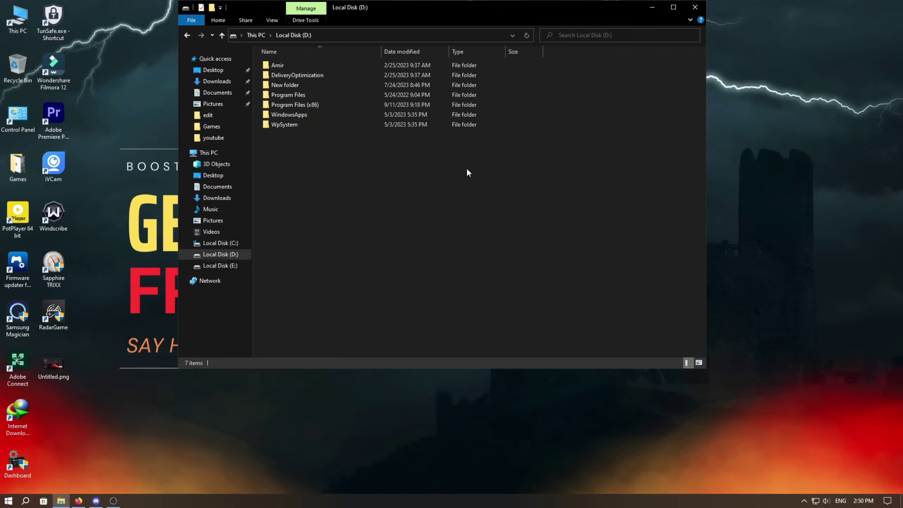
{"action": "double_click", "coordinate": [311, 104]}
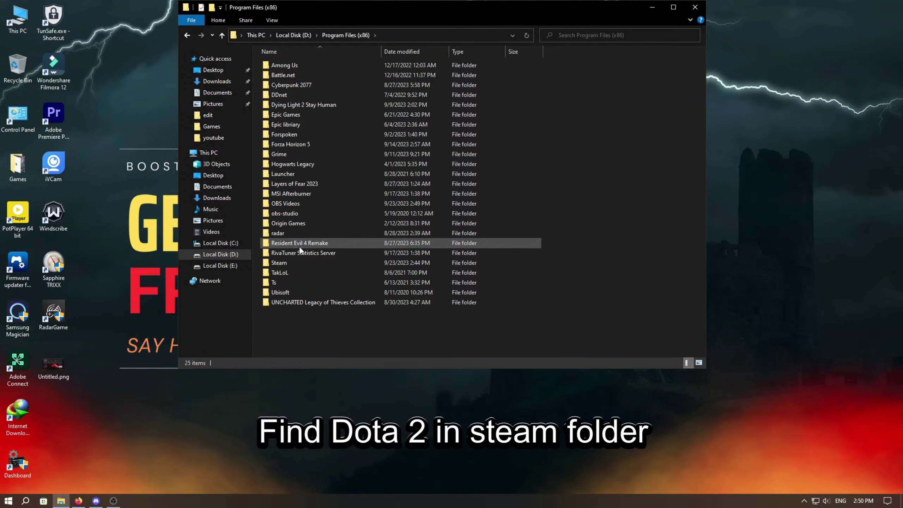
{"action": "double_click", "coordinate": [290, 263]}
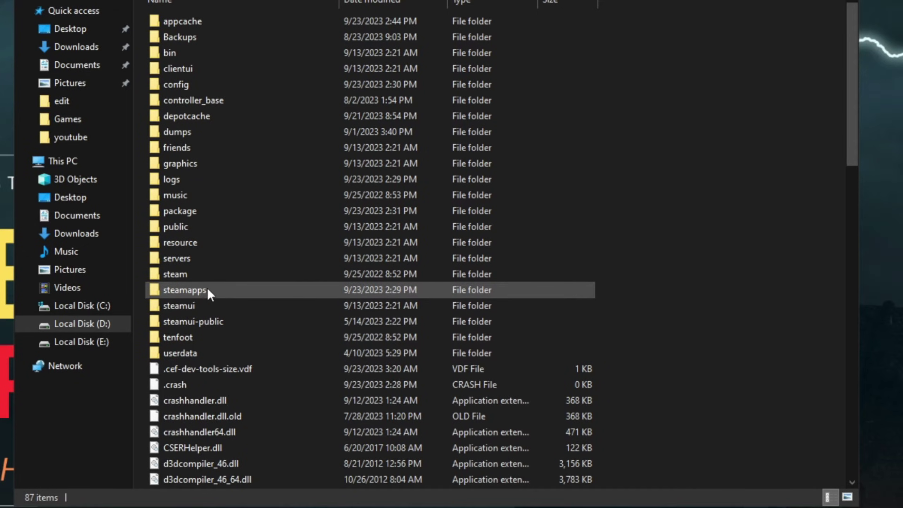
{"action": "double_click", "coordinate": [220, 290]}
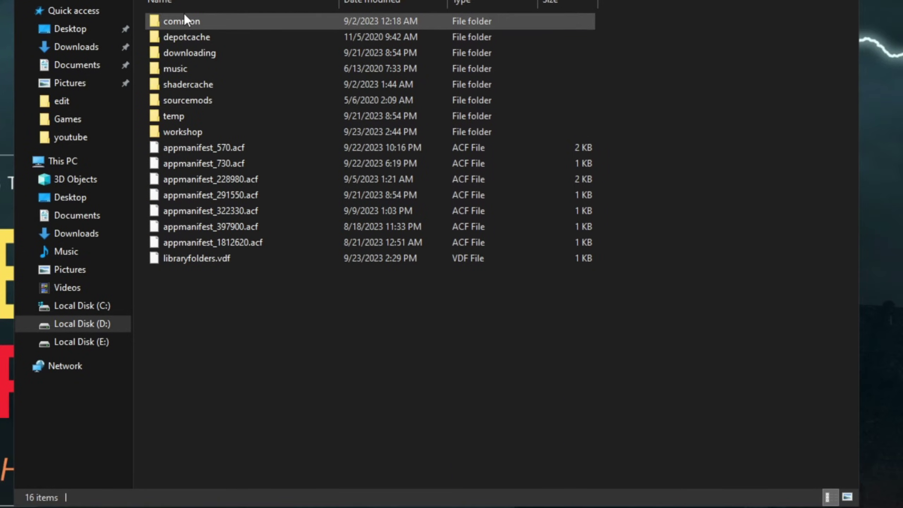
{"action": "double_click", "coordinate": [218, 21]}
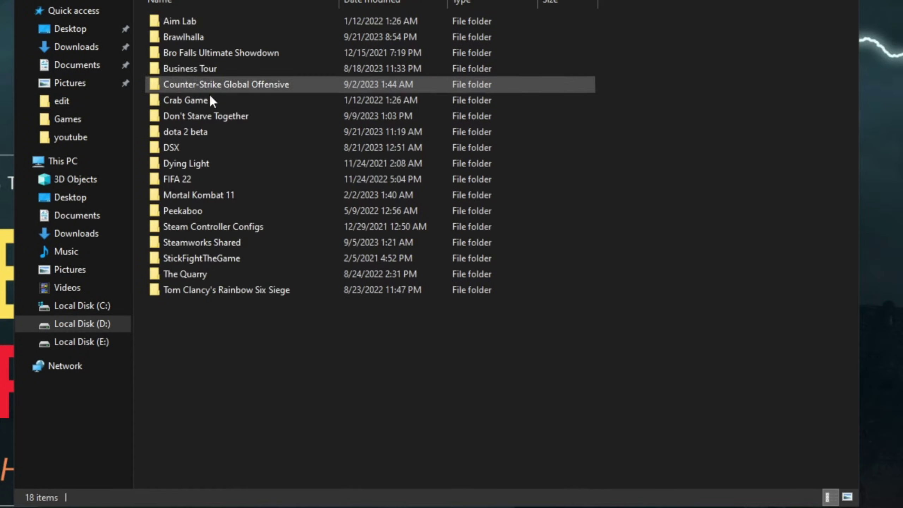
{"action": "double_click", "coordinate": [220, 133]}
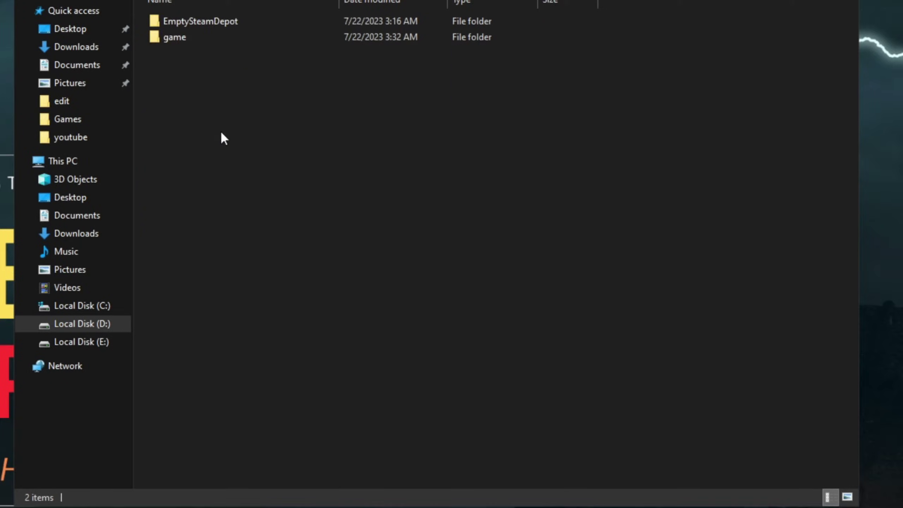
{"action": "double_click", "coordinate": [214, 38]}
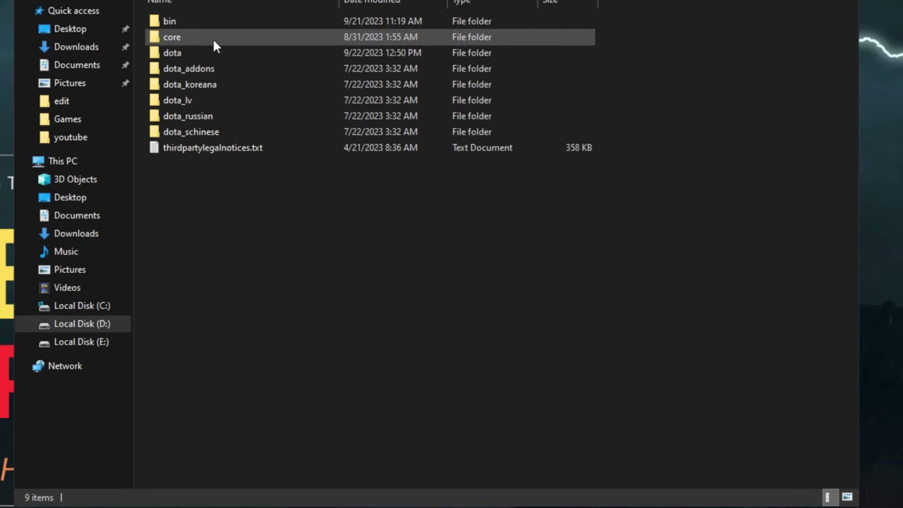
{"action": "double_click", "coordinate": [229, 22]}
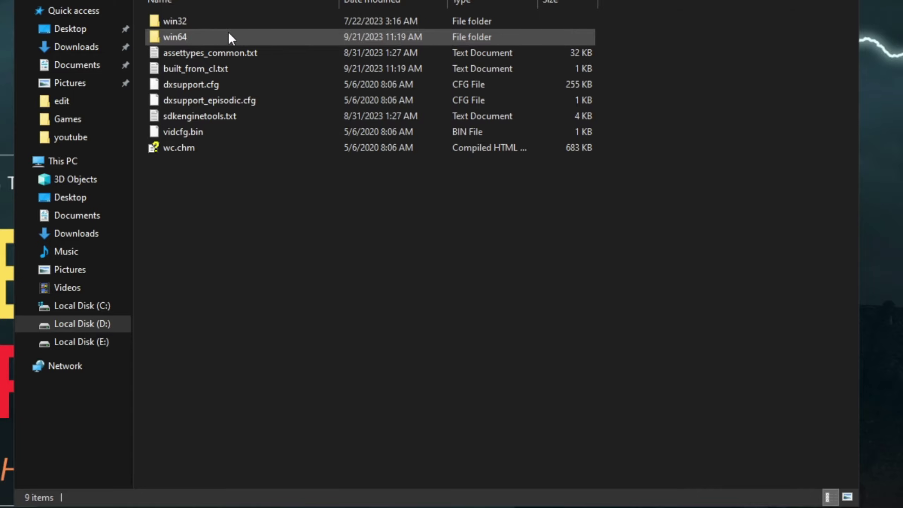
{"action": "double_click", "coordinate": [228, 35]}
Open the compatibility settings in the properties of dota2.exe
{"action": "left_click", "coordinate": [218, 210]}
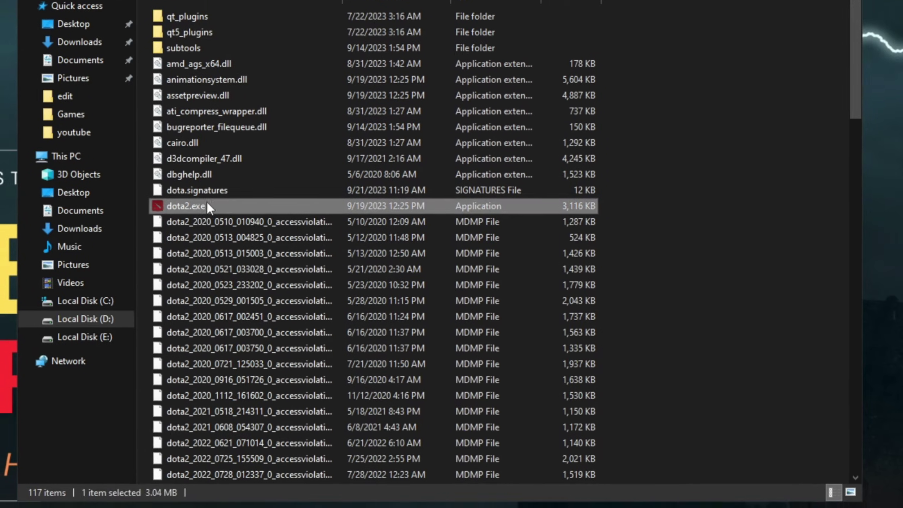
{"action": "right_click", "coordinate": [202, 211]}
{"action": "left_click", "coordinate": [128, 420]}
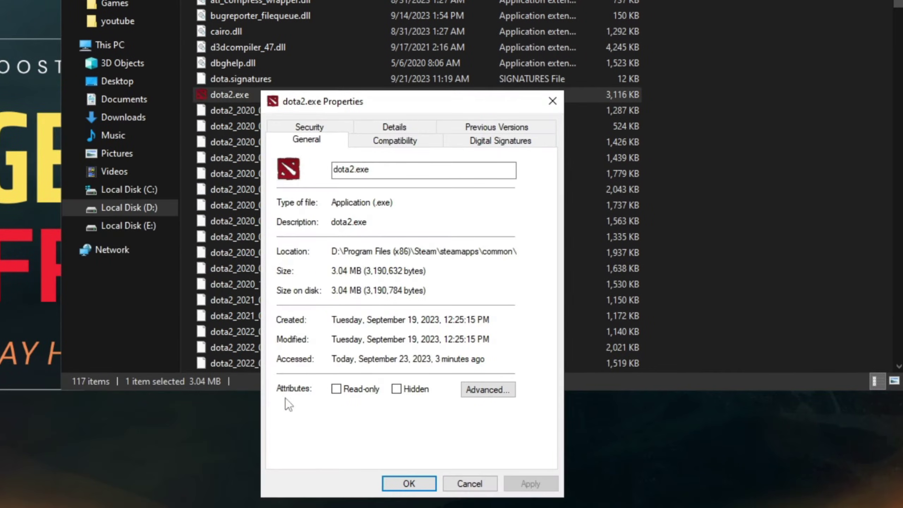
{"action": "left_click", "coordinate": [409, 144]}
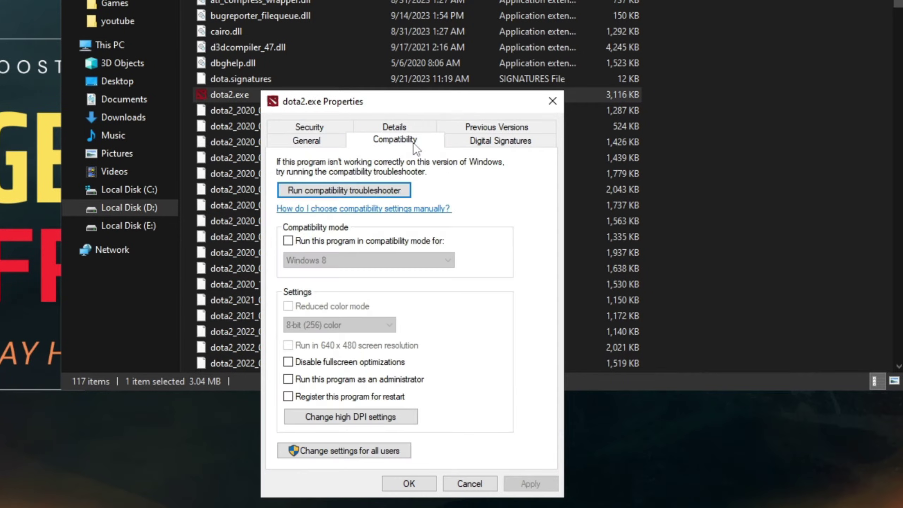
Override dota2.exe's high DPI scaling behavior with scaling performed by Application, apply it, and close the properties and folder windows
{"action": "left_click", "coordinate": [381, 420]}
{"action": "left_click", "coordinate": [338, 394]}
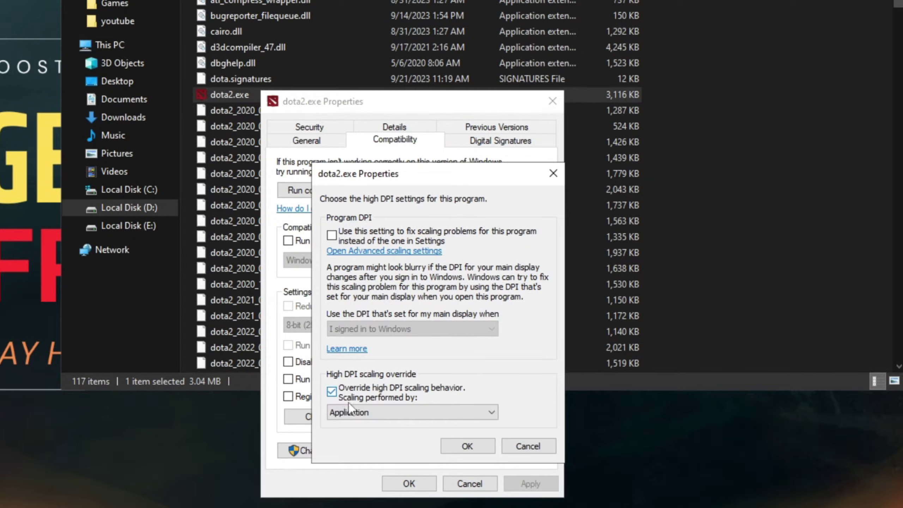
{"action": "left_click", "coordinate": [372, 414]}
{"action": "left_click", "coordinate": [391, 423]}
{"action": "left_click", "coordinate": [466, 447]}
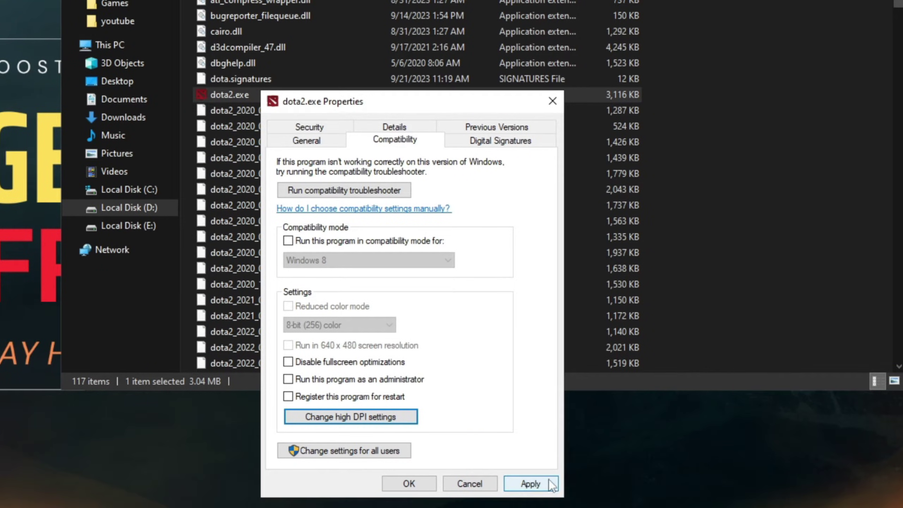
{"action": "left_click", "coordinate": [529, 484]}
{"action": "left_click", "coordinate": [426, 491]}
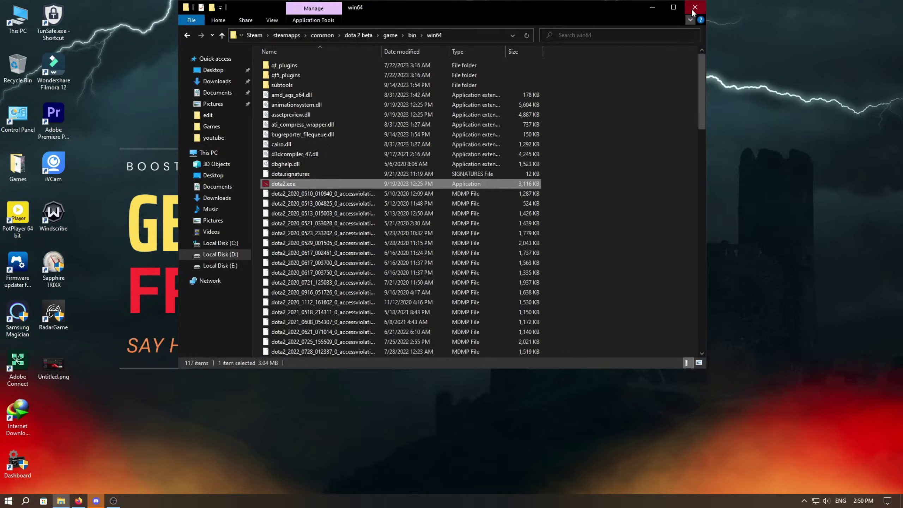
{"action": "left_click", "coordinate": [695, 7]}
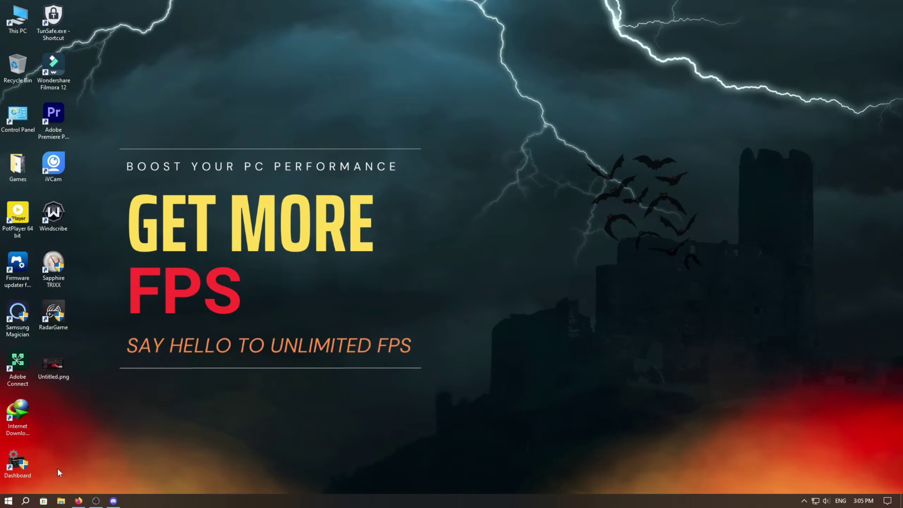
Search Windows for "graphic" and open Graphics settings
{"action": "left_click", "coordinate": [26, 501]}
{"action": "type", "text": "graphic"}
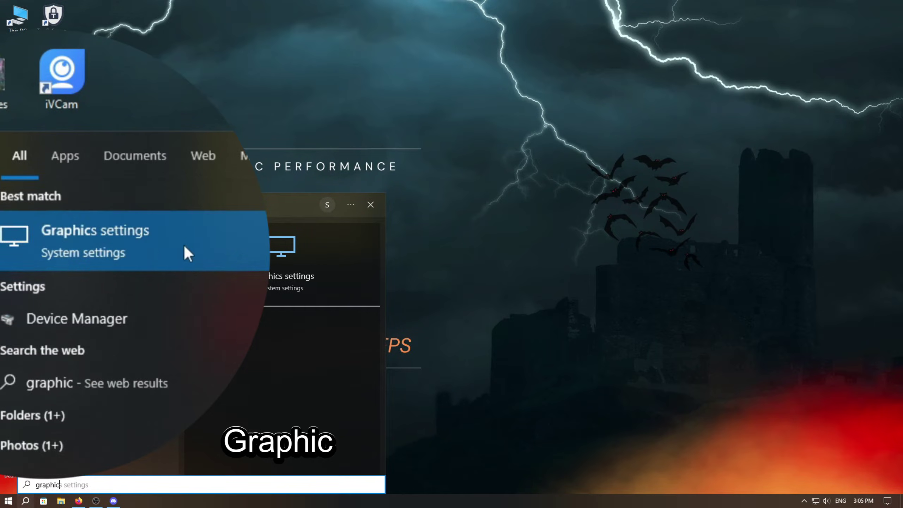
{"action": "left_click", "coordinate": [185, 245]}
Add dota2.exe from D:\Program Files (x86)\Steam\steamapps\common\dota 2 beta\game\bin\win64 as a desktop app in the graphics performance preferences
{"action": "left_click", "coordinate": [32, 150]}
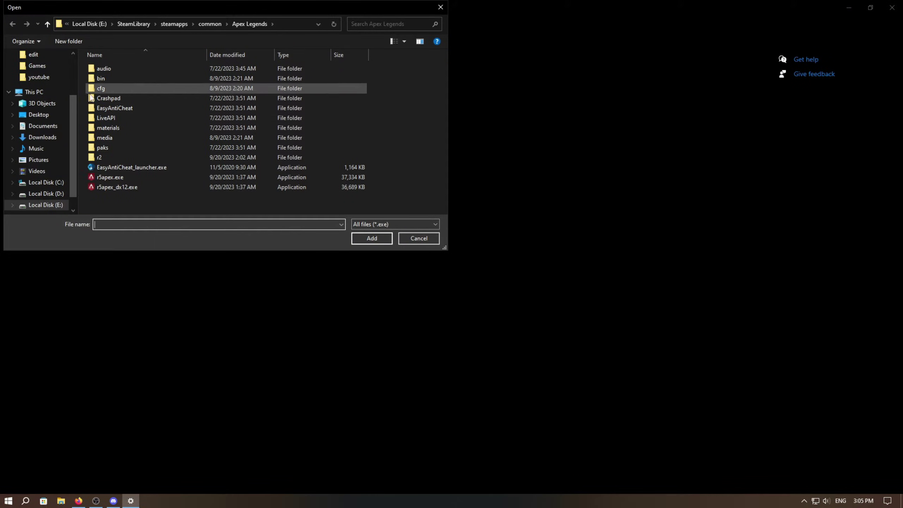
{"action": "left_click", "coordinate": [44, 193]}
{"action": "double_click", "coordinate": [138, 109]}
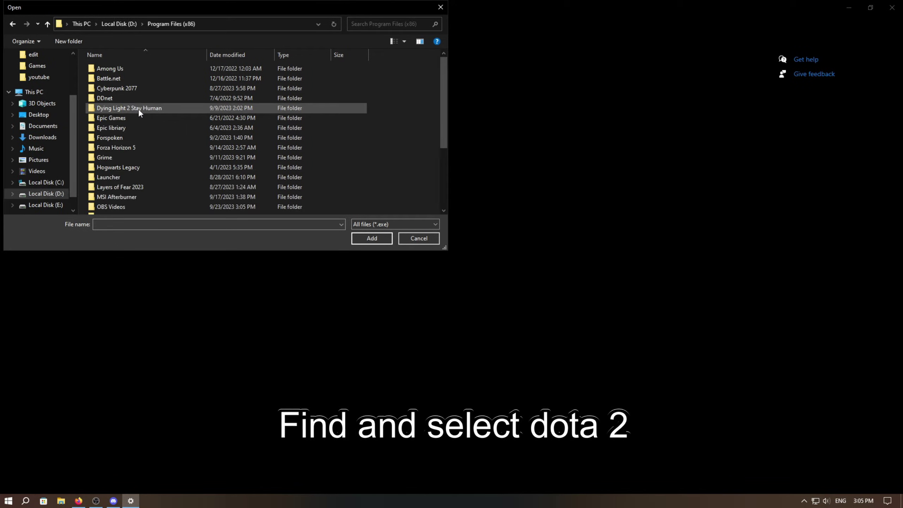
{"action": "scroll", "coordinate": [149, 153], "scroll_direction": "down", "scroll_amount": 4}
{"action": "double_click", "coordinate": [150, 174]}
{"action": "scroll", "coordinate": [128, 169], "scroll_direction": "down", "scroll_amount": 3}
{"action": "double_click", "coordinate": [148, 153]}
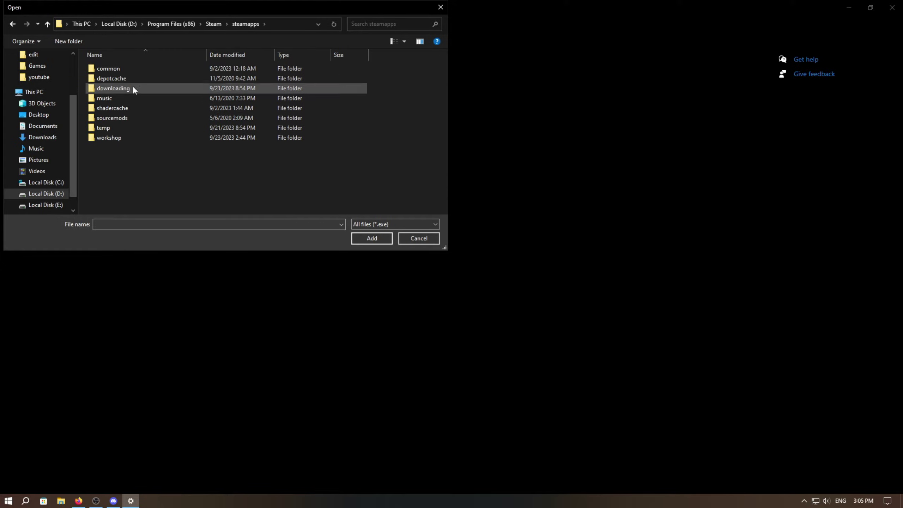
{"action": "double_click", "coordinate": [123, 69]}
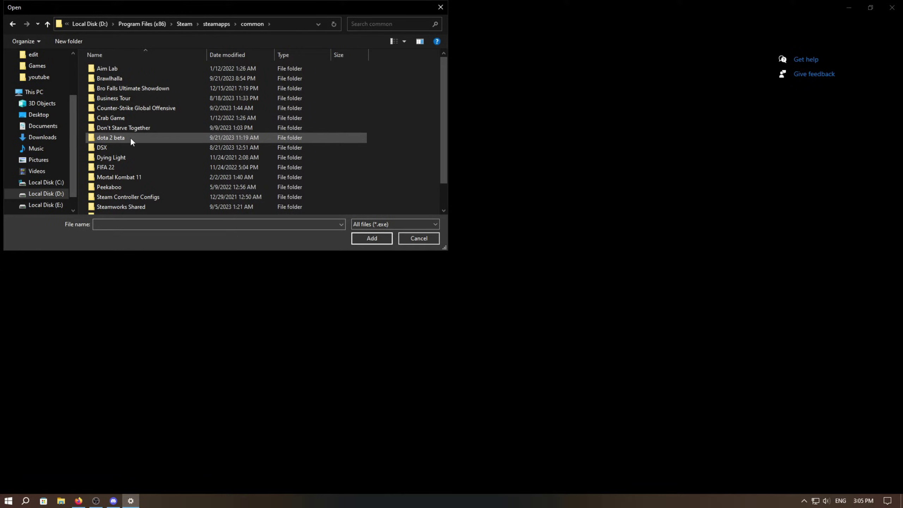
{"action": "double_click", "coordinate": [134, 138]}
{"action": "double_click", "coordinate": [128, 79]}
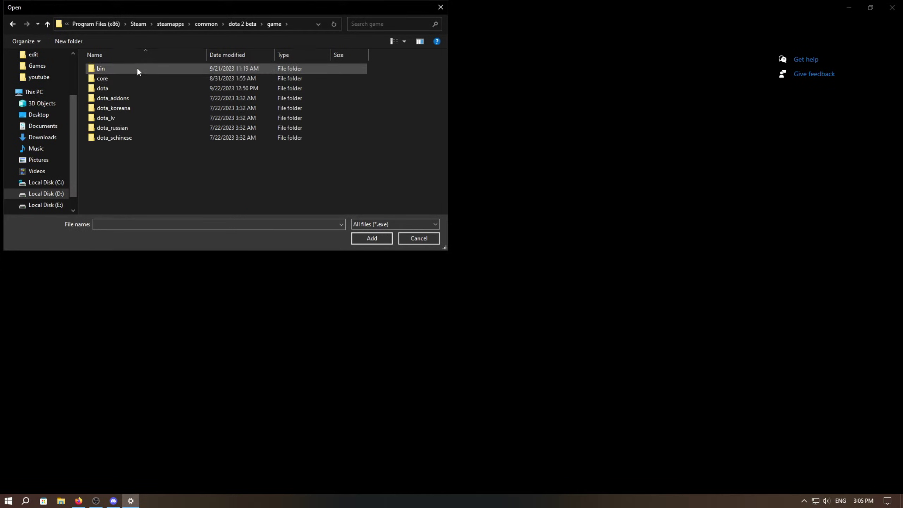
{"action": "double_click", "coordinate": [136, 67]}
{"action": "double_click", "coordinate": [136, 75]}
{"action": "left_click", "coordinate": [137, 98]}
{"action": "left_click", "coordinate": [136, 97]}
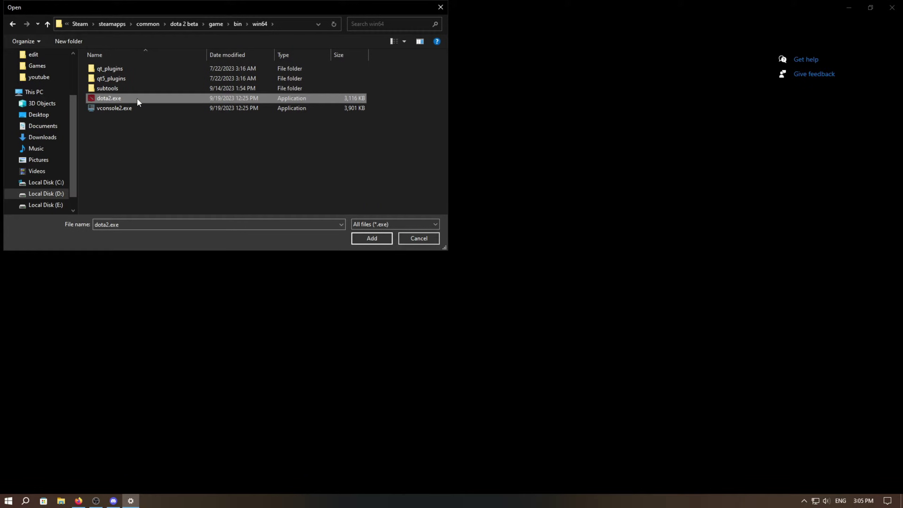
{"action": "left_click", "coordinate": [374, 240]}
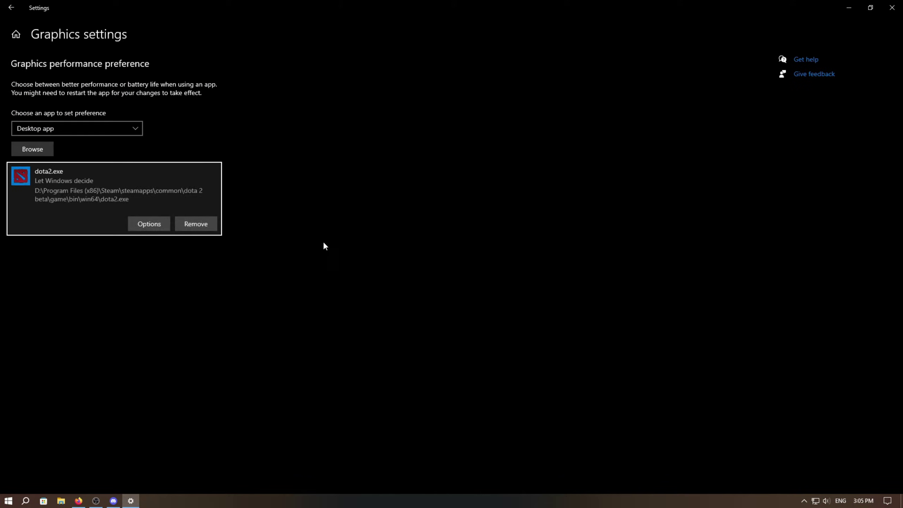
Set the graphics preference of dota2.exe to High performance and save it
{"action": "left_click", "coordinate": [163, 223]}
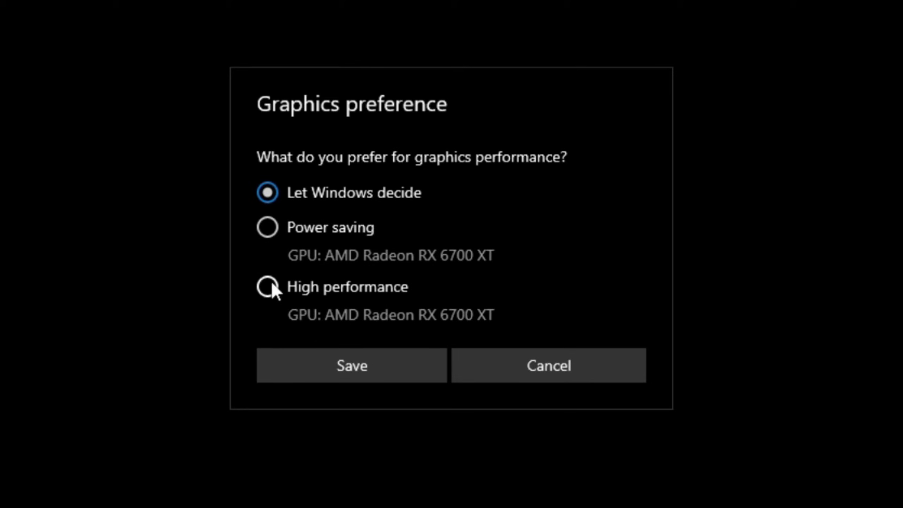
{"action": "left_click", "coordinate": [276, 285]}
{"action": "left_click", "coordinate": [364, 350]}
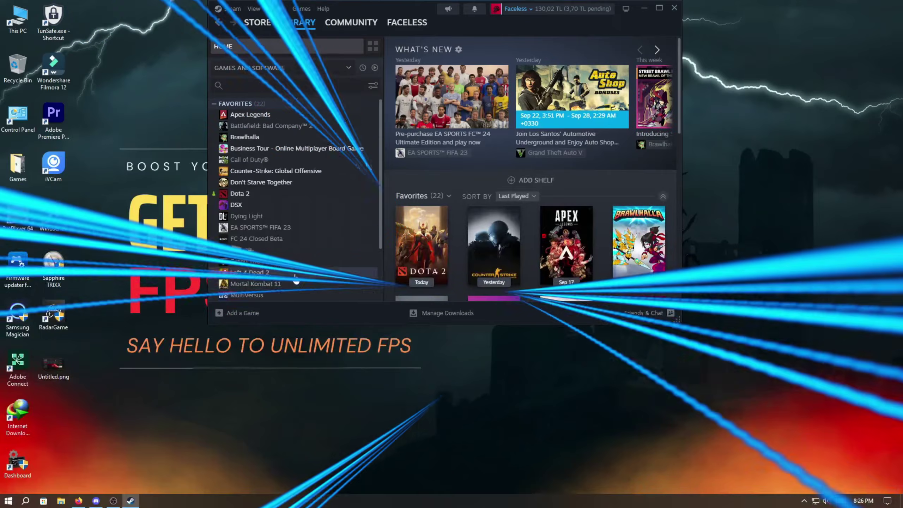
In the Steam library, open Dota 2's general properties at the launch options
{"action": "left_click", "coordinate": [240, 194]}
{"action": "right_click", "coordinate": [265, 196]}
{"action": "left_click", "coordinate": [311, 269]}
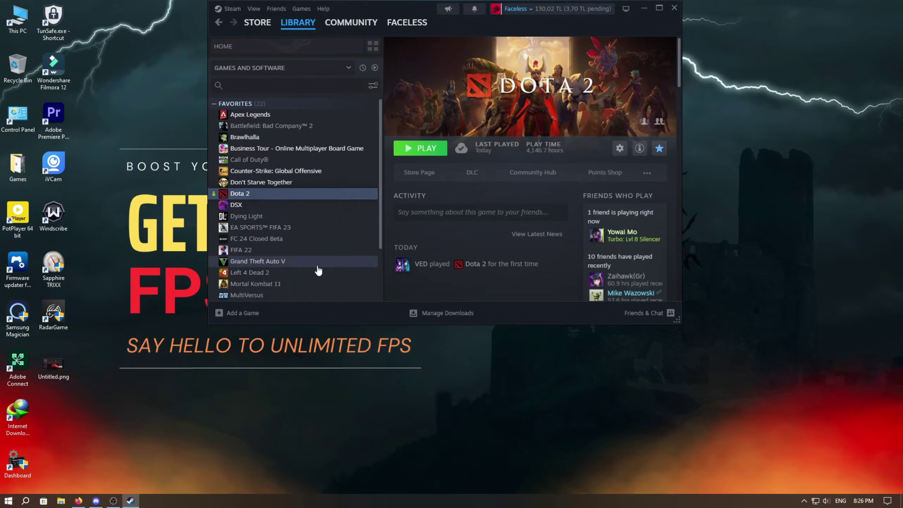
{"action": "scroll", "coordinate": [422, 272], "scroll_direction": "down", "scroll_amount": 1}
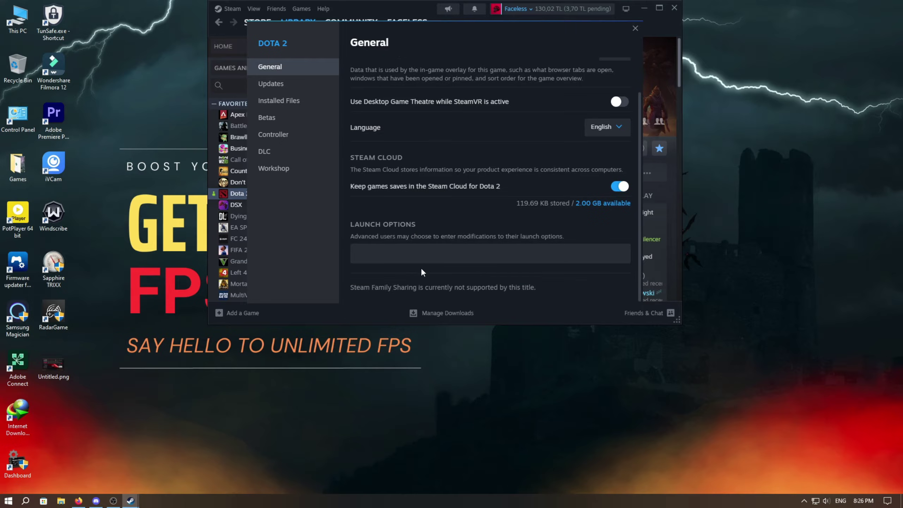
Set Dota 2's launch options to "+fps_max 300 -high -map dota -novid -nojoy -novr"
{"action": "left_click", "coordinate": [431, 252]}
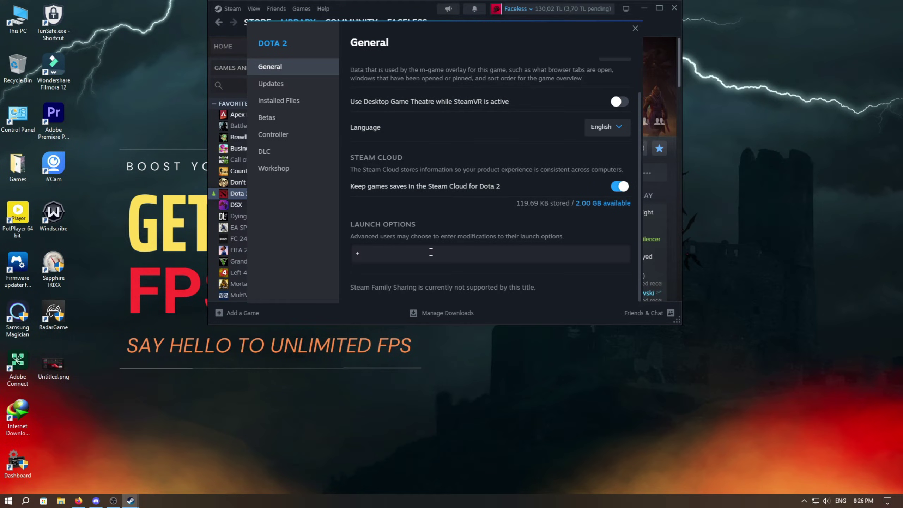
{"action": "type", "text": "+fps_max"}
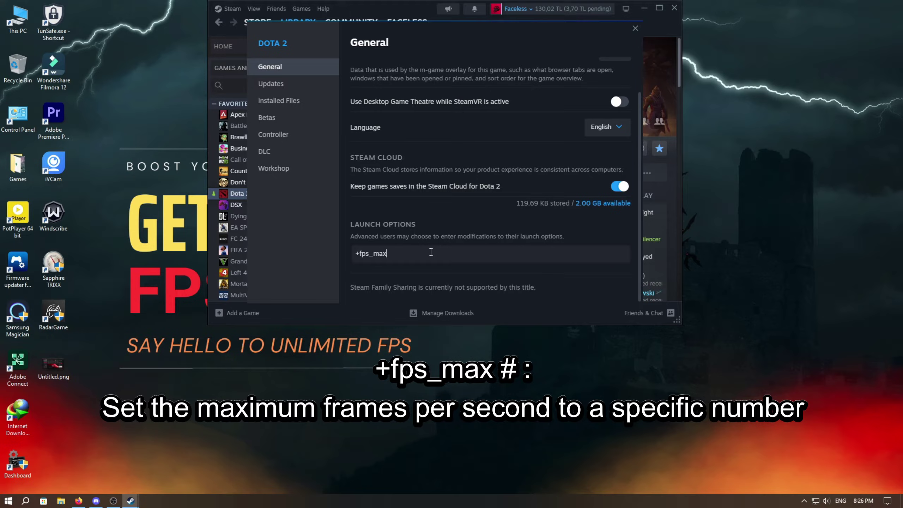
{"action": "type", "text": " 300"}
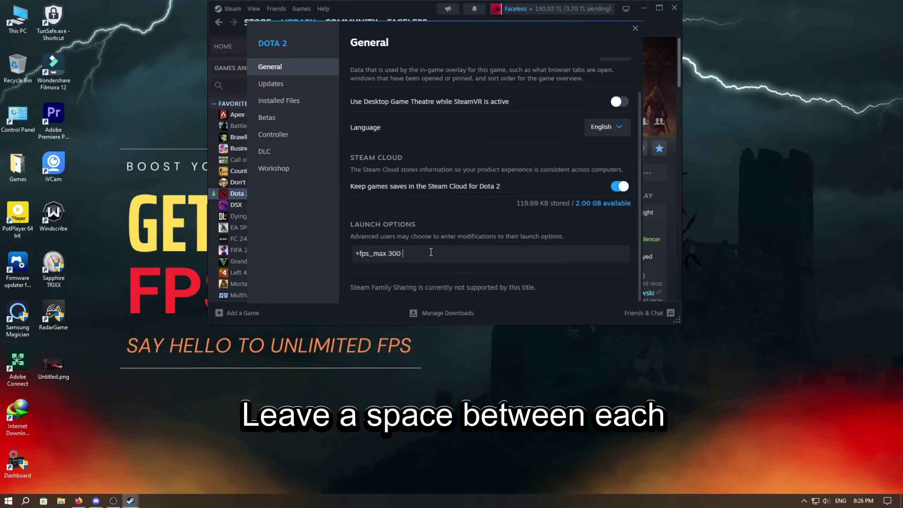
{"action": "type", "text": "-hig"}
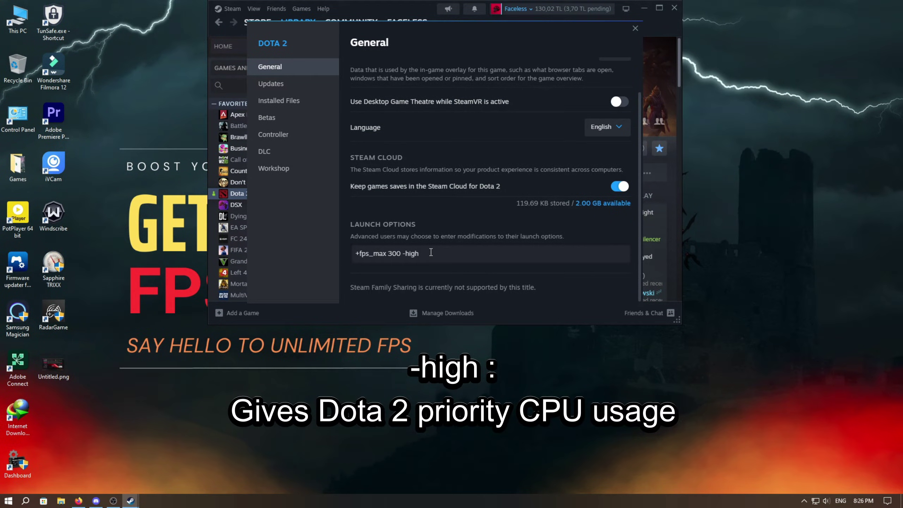
{"action": "type", "text": "h -map dota"}
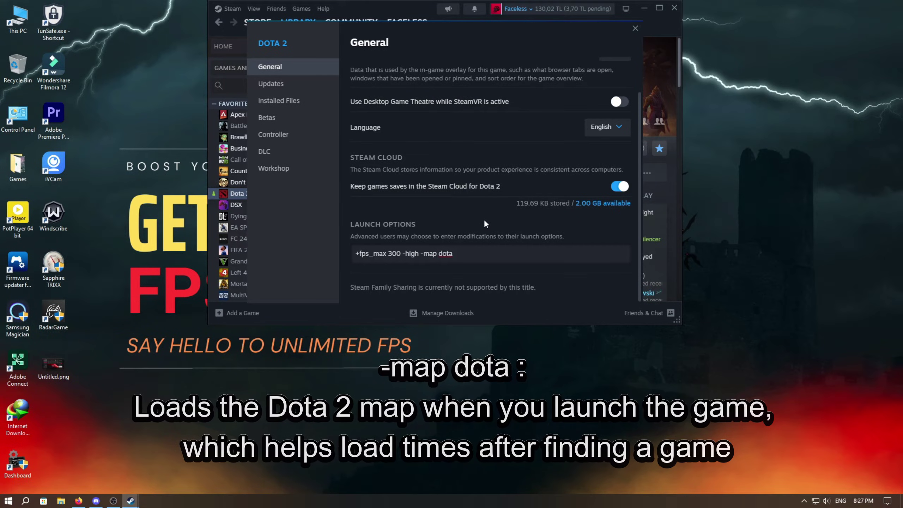
{"action": "type", "text": "-"}
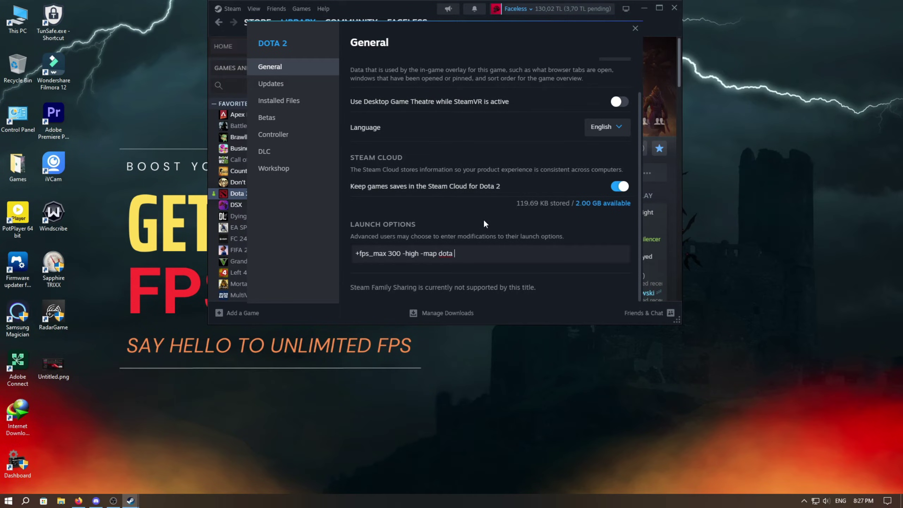
{"action": "type", "text": "novid -nojoy -novr"}
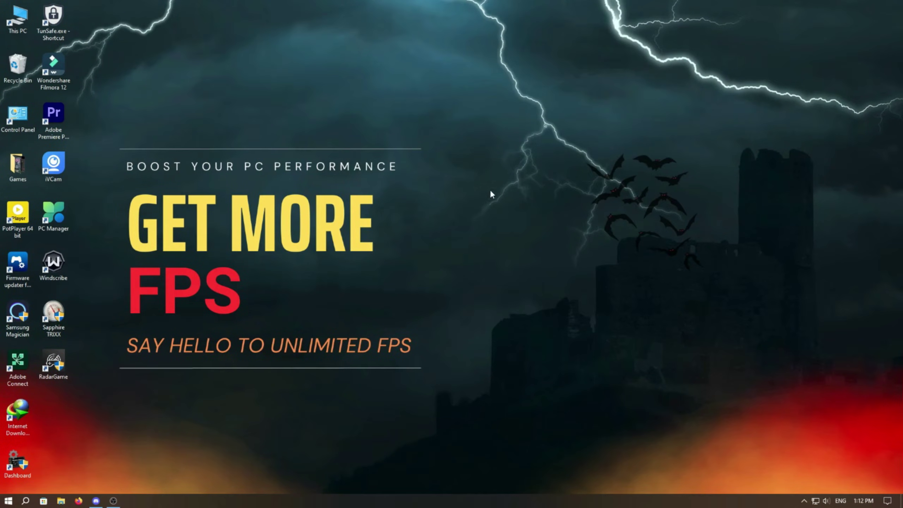
Look up the graphics card model in Task Manager's GPU performance details and close Task Manager
{"action": "right_click", "coordinate": [476, 501]}
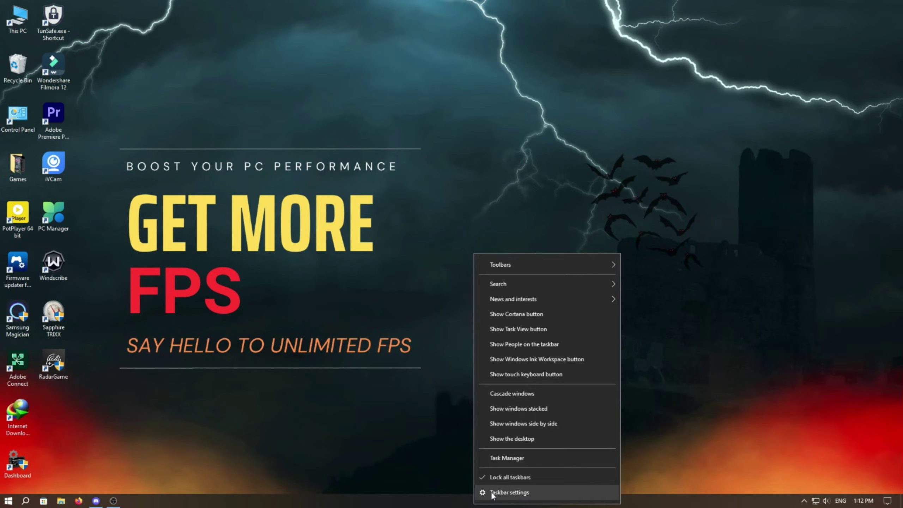
{"action": "left_click", "coordinate": [523, 459]}
{"action": "left_click", "coordinate": [363, 39]}
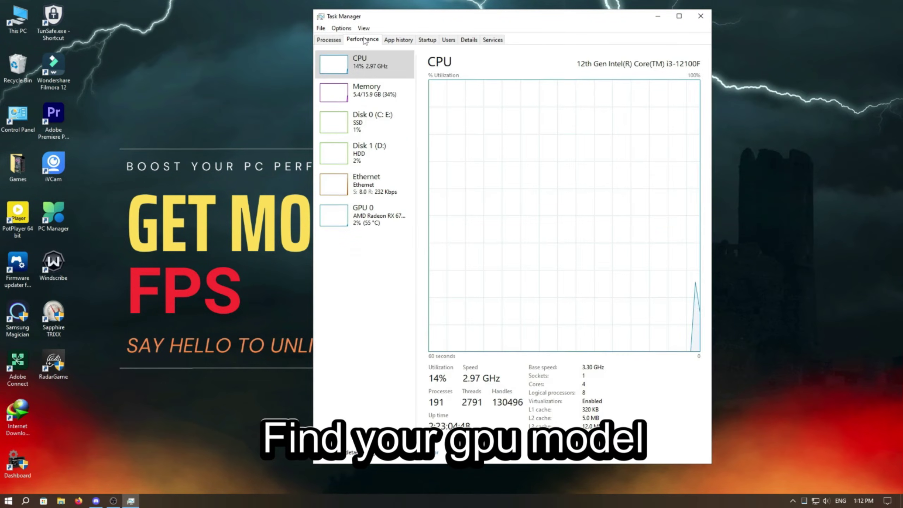
{"action": "left_click", "coordinate": [396, 227]}
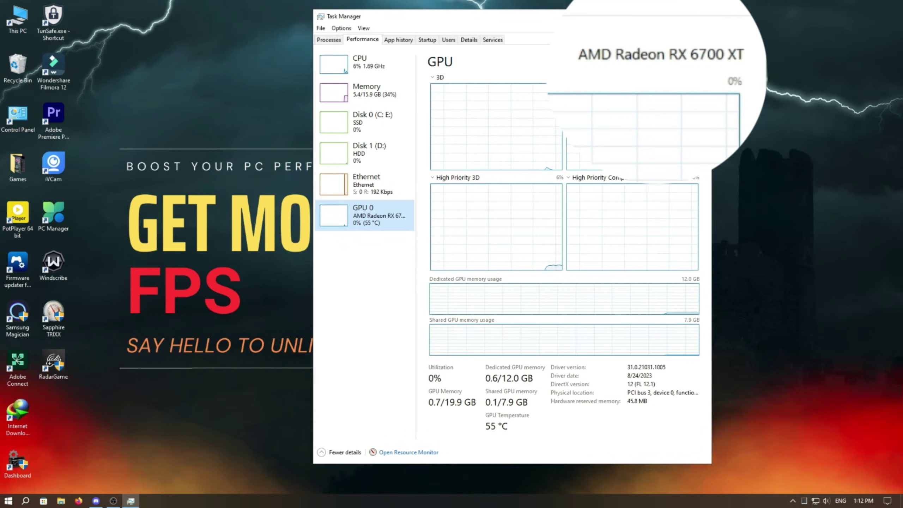
{"action": "left_click", "coordinate": [698, 19]}
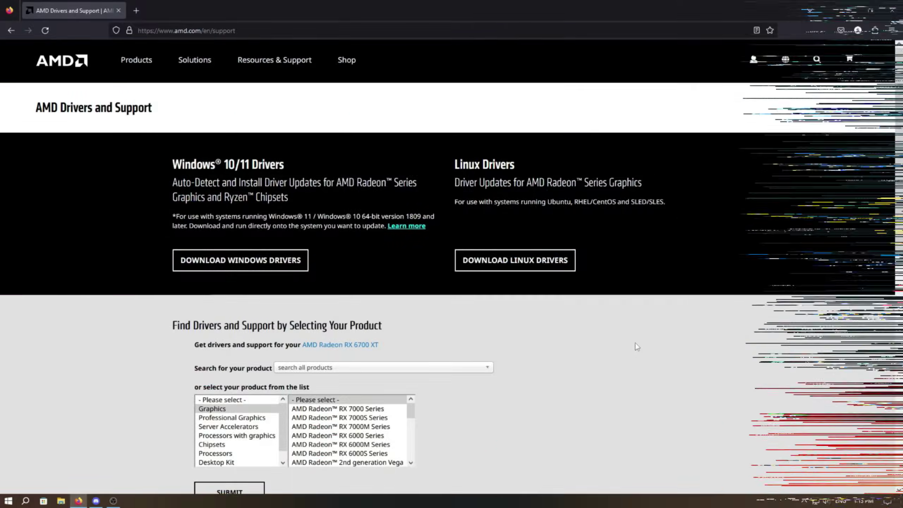
On AMD's Drivers and Support page, select AMD Radeon RX 6000 Series, RX 6700 Series, AMD Radeon RX 6700 XT and submit the selection
{"action": "scroll", "coordinate": [598, 331], "scroll_direction": "down", "scroll_amount": 5}
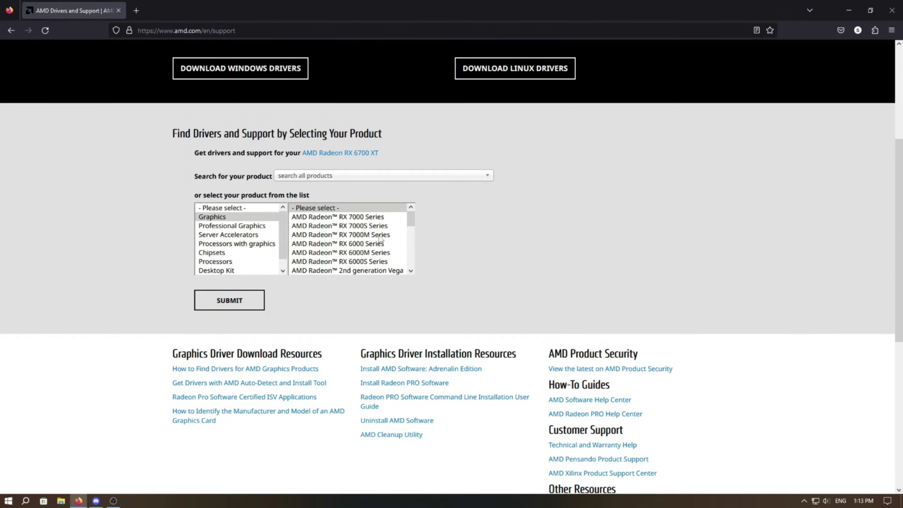
{"action": "left_click", "coordinate": [355, 245]}
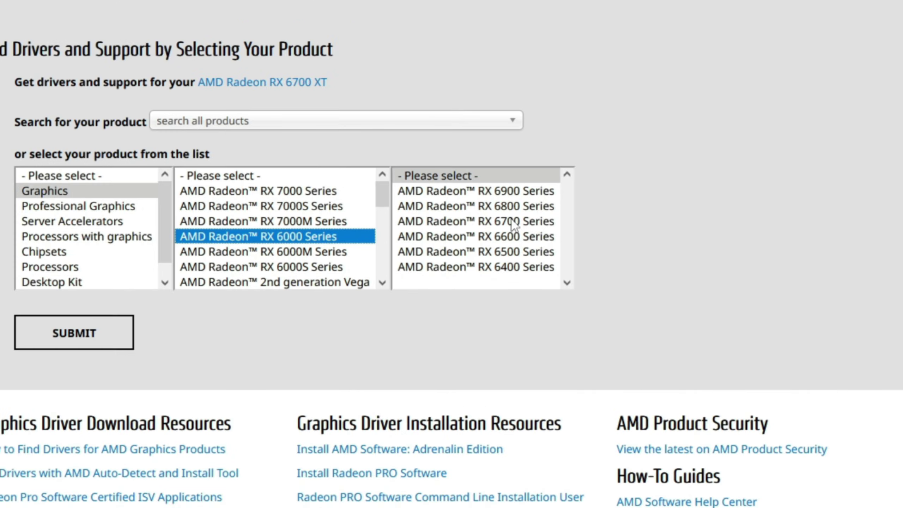
{"action": "left_click", "coordinate": [531, 224]}
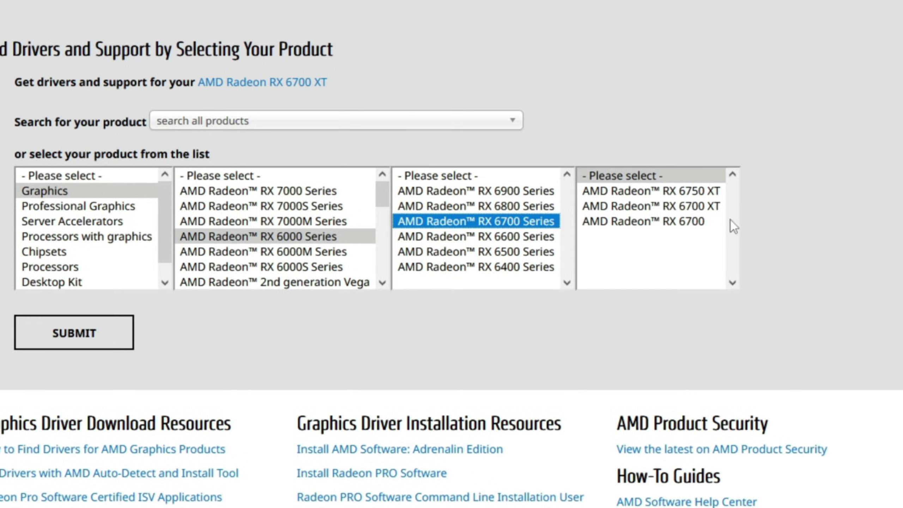
{"action": "left_click", "coordinate": [686, 213]}
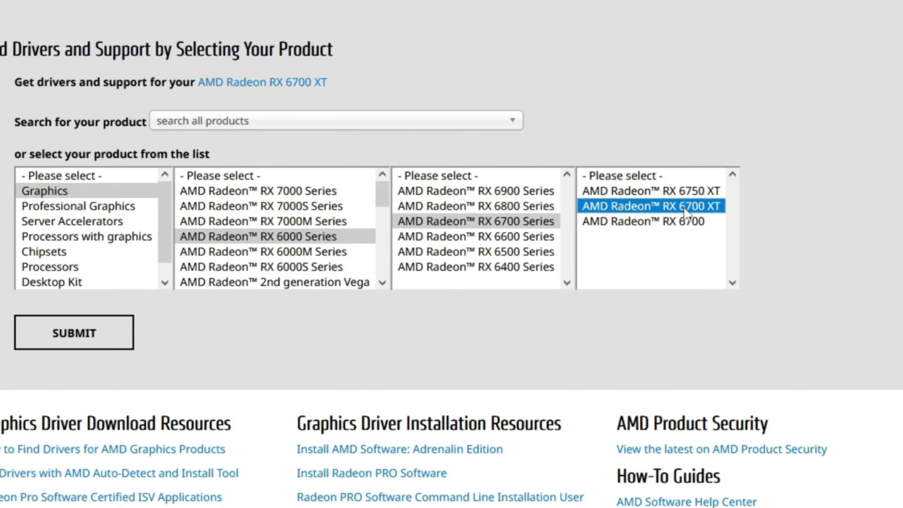
{"action": "left_click", "coordinate": [115, 347]}
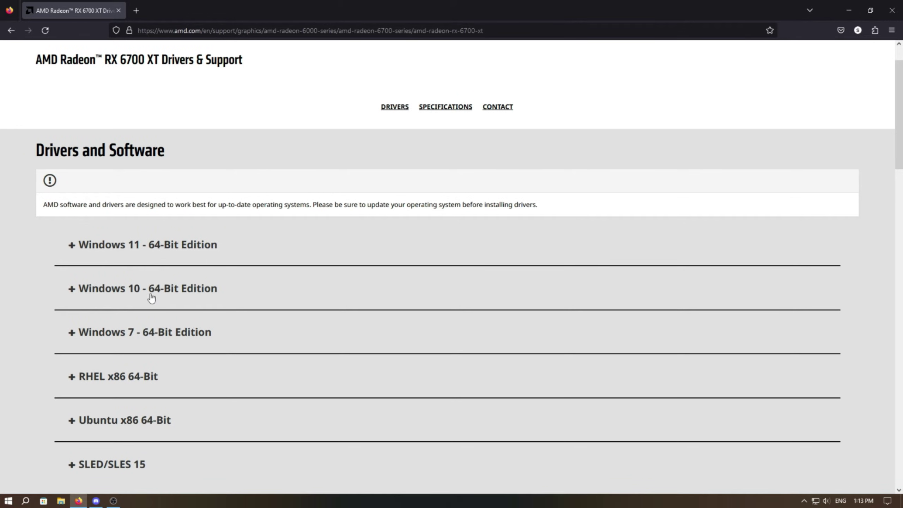
Expand the Windows 10 - 64-Bit Edition drivers and locate the Adrenalin 23.9.1 (WHQL Recommended) revision
{"action": "left_click", "coordinate": [143, 290]}
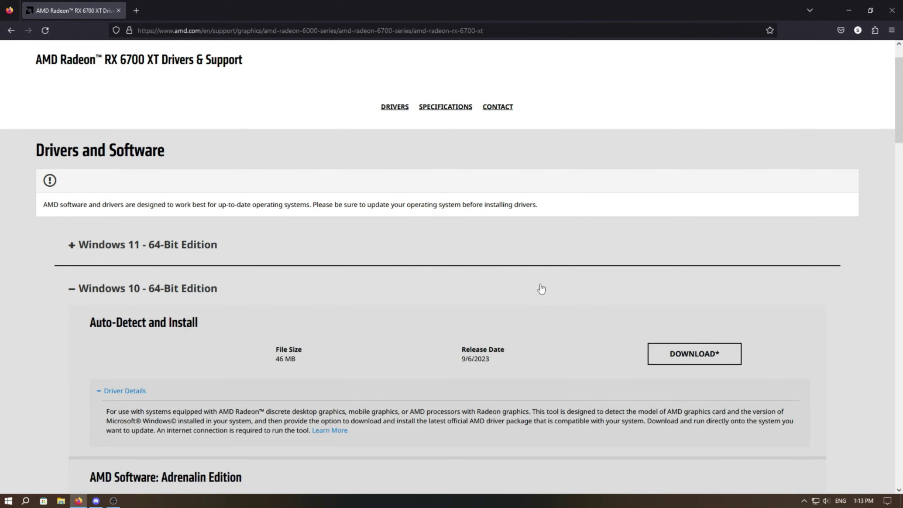
{"action": "scroll", "coordinate": [478, 237], "scroll_direction": "down", "scroll_amount": 3}
{"action": "scroll", "coordinate": [477, 238], "scroll_direction": "down", "scroll_amount": 1}
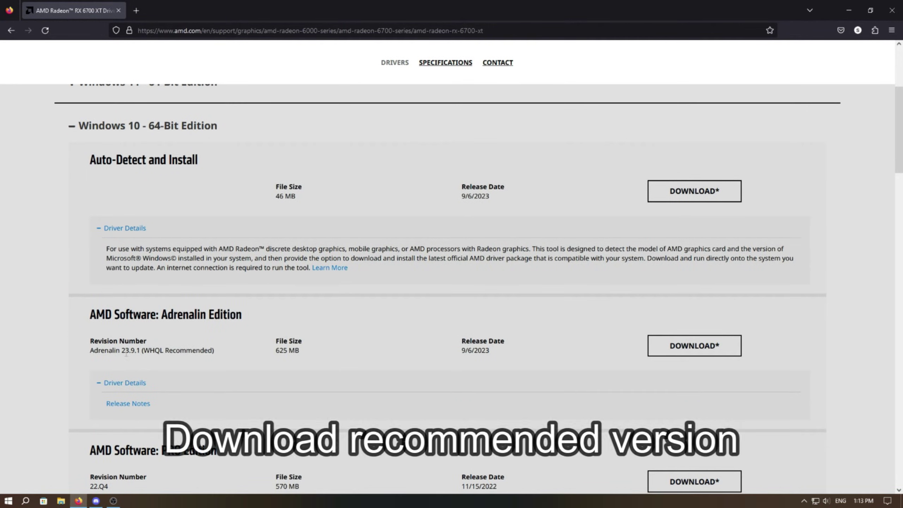
{"action": "left_click_drag", "start_coordinate": [89, 354], "coordinate": [216, 354]}
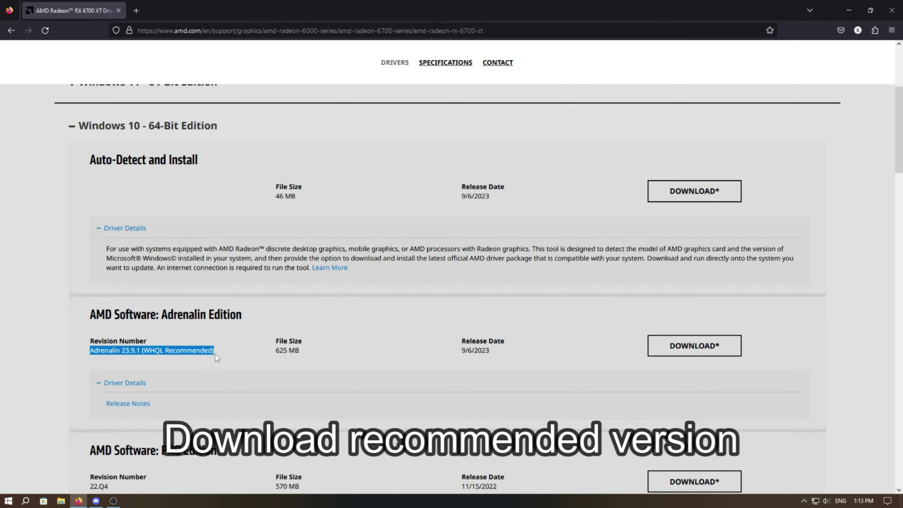
{"action": "left_click", "coordinate": [215, 355]}
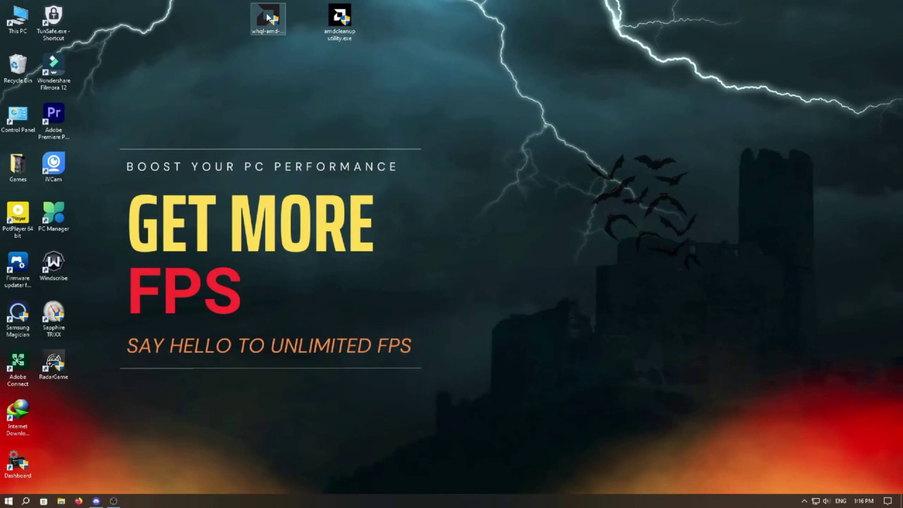
Launch the downloaded Adrenalin 23.9.1 installer and choose Full Install as the install type in the additional options
{"action": "left_click", "coordinate": [268, 15]}
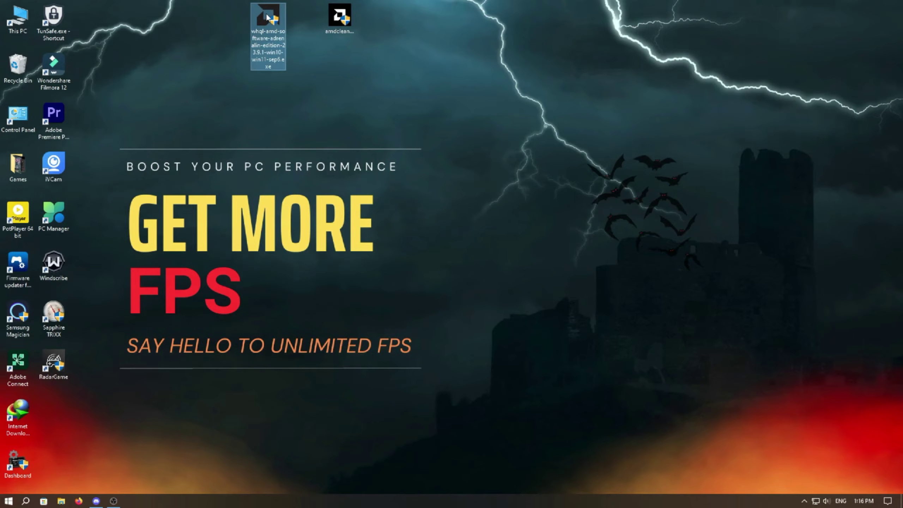
{"action": "double_click", "coordinate": [267, 16]}
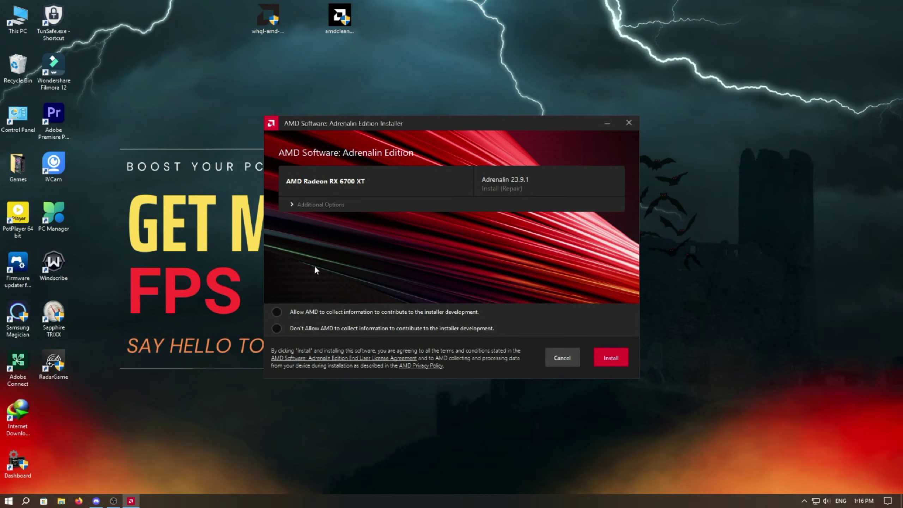
{"action": "left_click", "coordinate": [297, 203]}
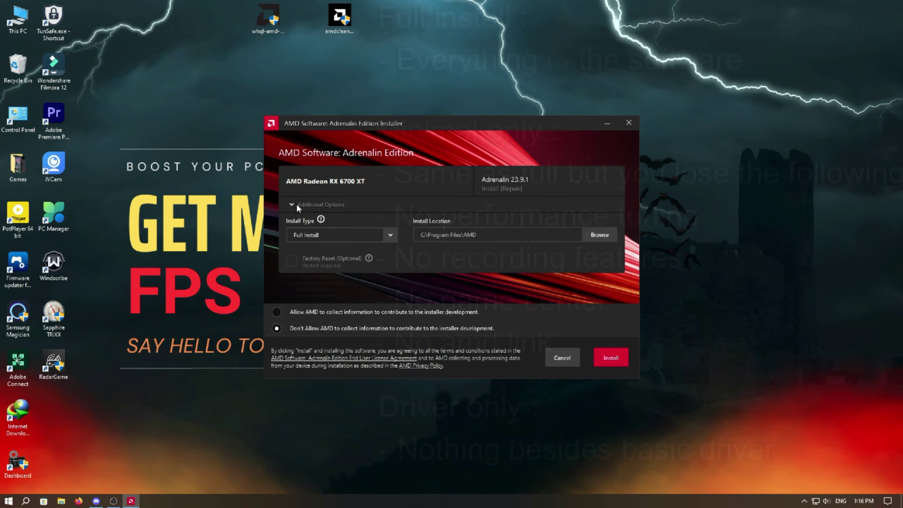
{"action": "left_click", "coordinate": [390, 235]}
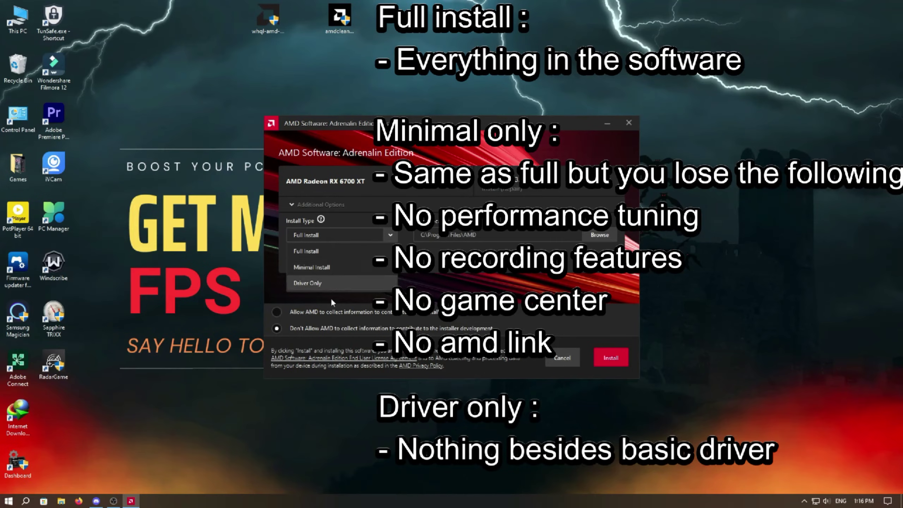
{"action": "left_click", "coordinate": [347, 251]}
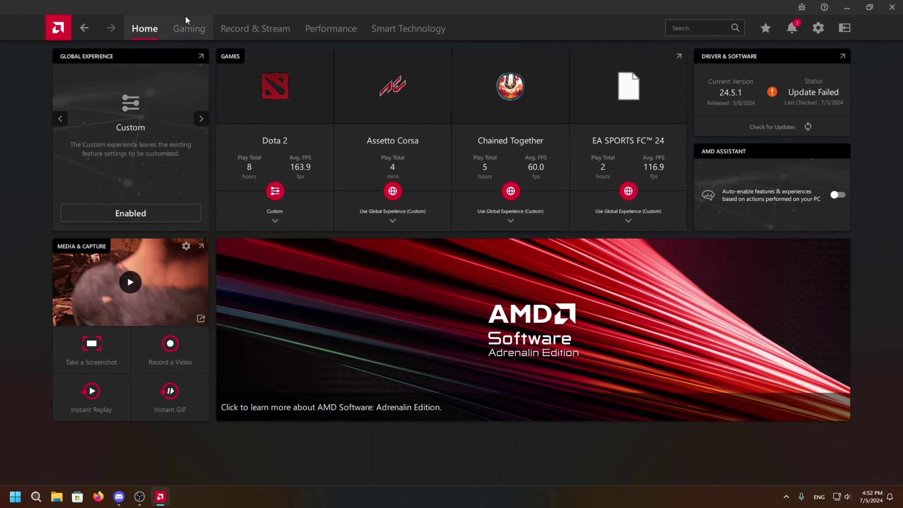
In AMD Software: Adrenalin Edition, open Dota 2's game profile at its graphics settings
{"action": "left_click", "coordinate": [188, 28]}
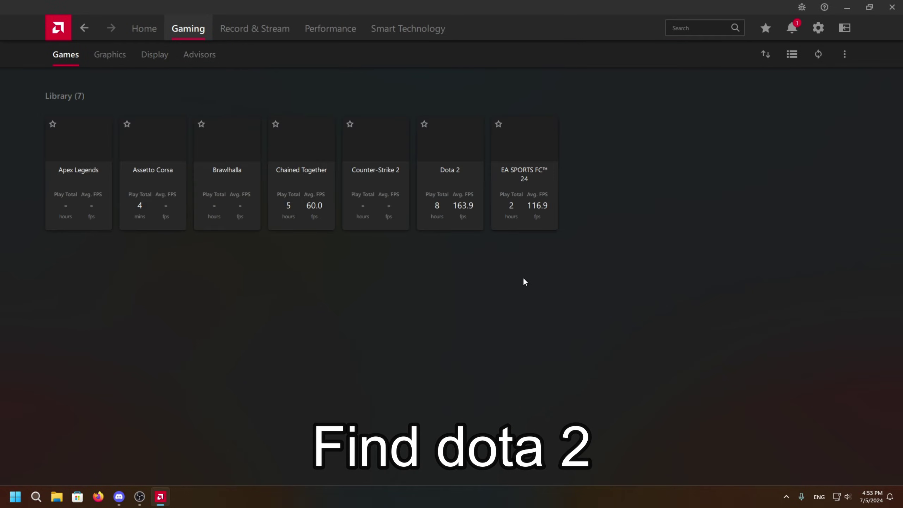
{"action": "left_click", "coordinate": [443, 183]}
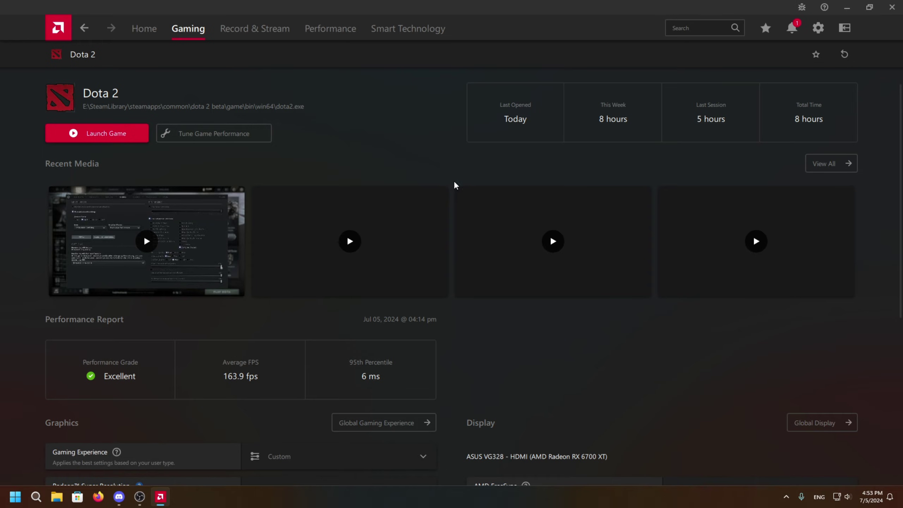
{"action": "scroll", "coordinate": [454, 183], "scroll_direction": "down", "scroll_amount": 6}
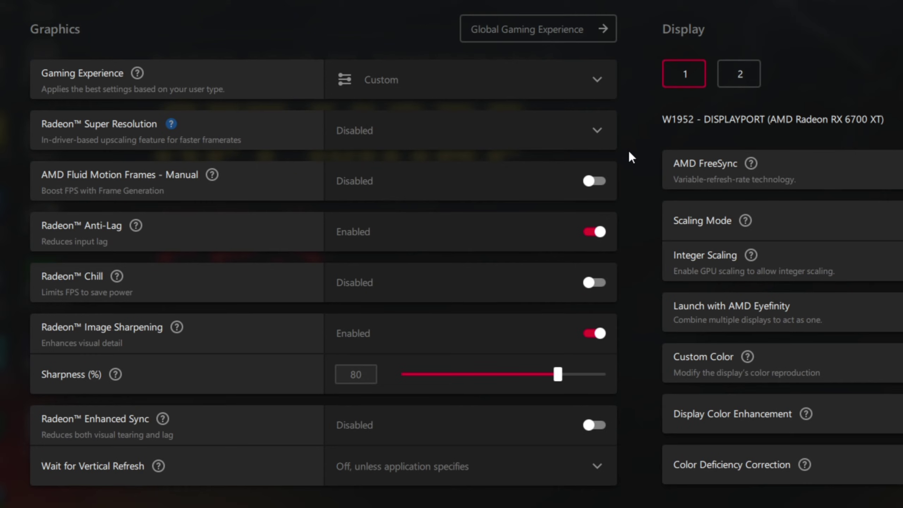
Set Wait for Vertical Refresh to Always off in Dota 2's graphics profile
{"action": "mouse_move", "coordinate": [218, 179]}
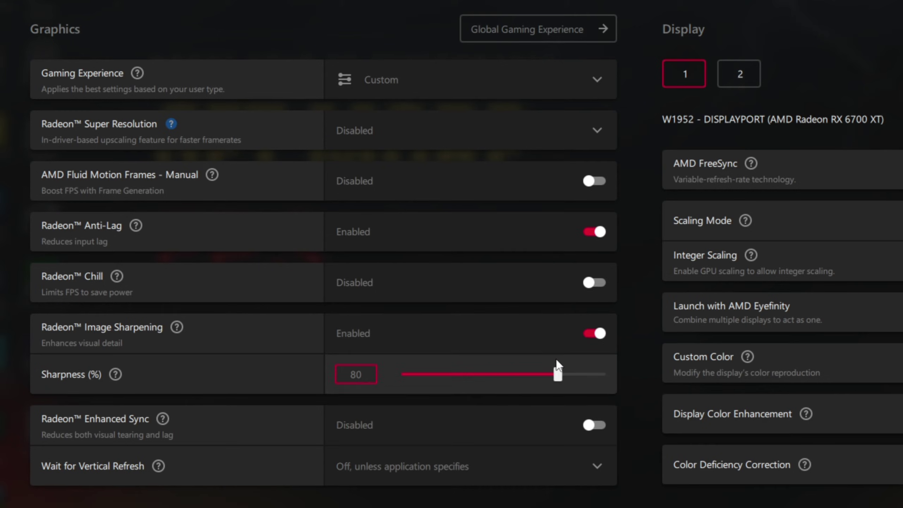
{"action": "left_click", "coordinate": [444, 465]}
{"action": "left_click", "coordinate": [424, 439]}
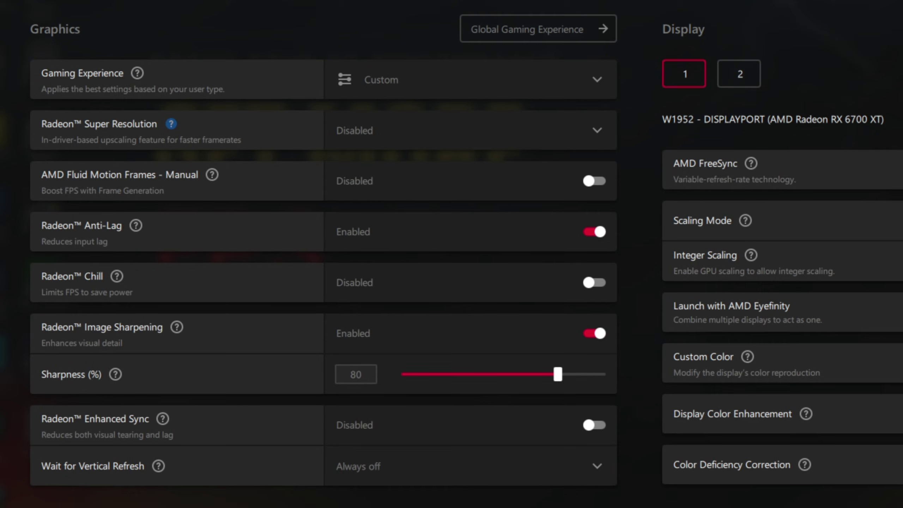
Enable Anisotropic Filtering in Dota 2's advanced graphics settings and set its level to 2x
{"action": "scroll", "coordinate": [435, 409], "scroll_direction": "down", "scroll_amount": 8}
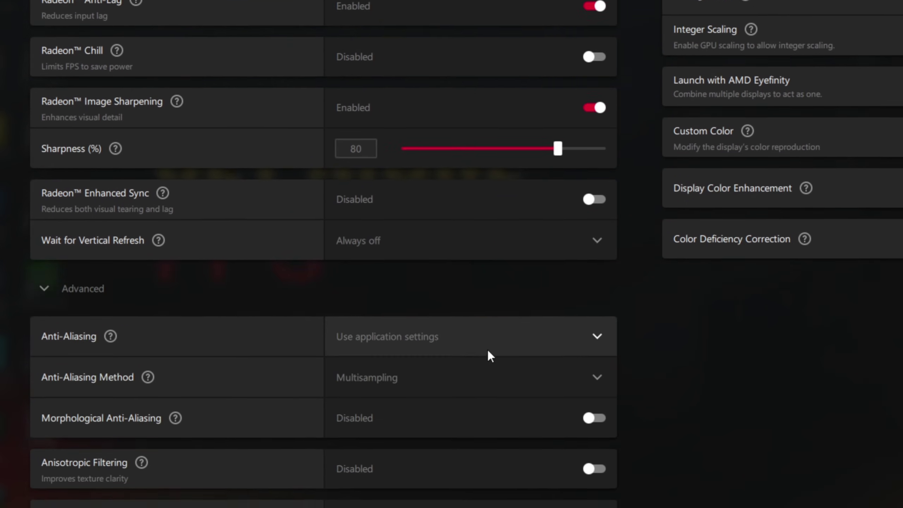
{"action": "scroll", "coordinate": [494, 325], "scroll_direction": "down", "scroll_amount": 2}
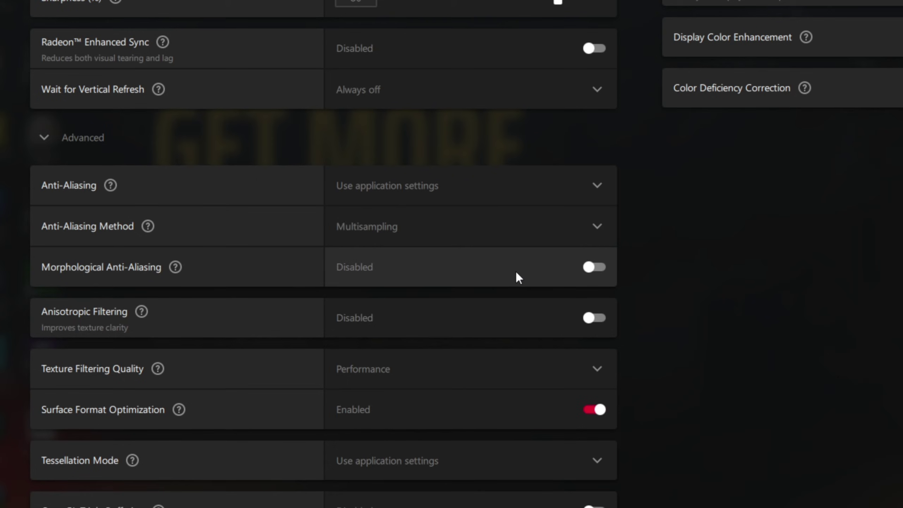
{"action": "left_click", "coordinate": [524, 312]}
{"action": "left_click", "coordinate": [509, 362]}
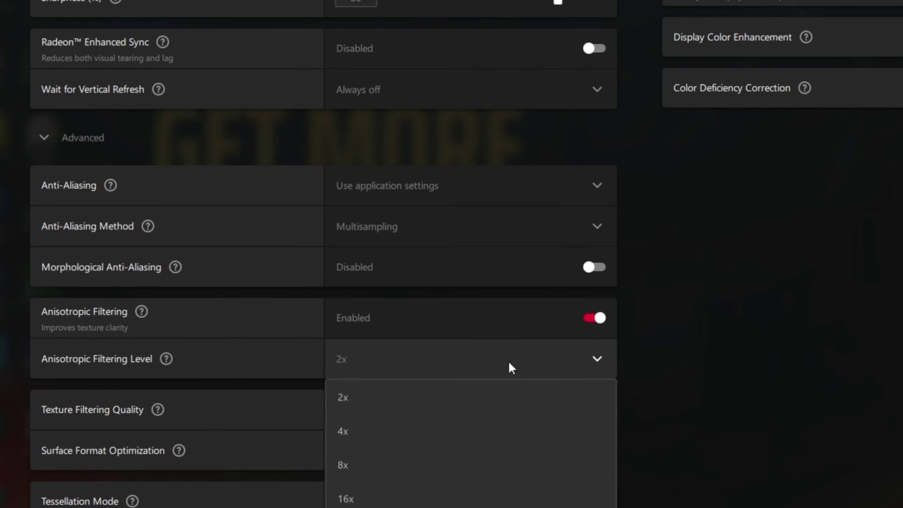
{"action": "left_click", "coordinate": [388, 395]}
{"action": "scroll", "coordinate": [526, 335], "scroll_direction": "down", "scroll_amount": 1}
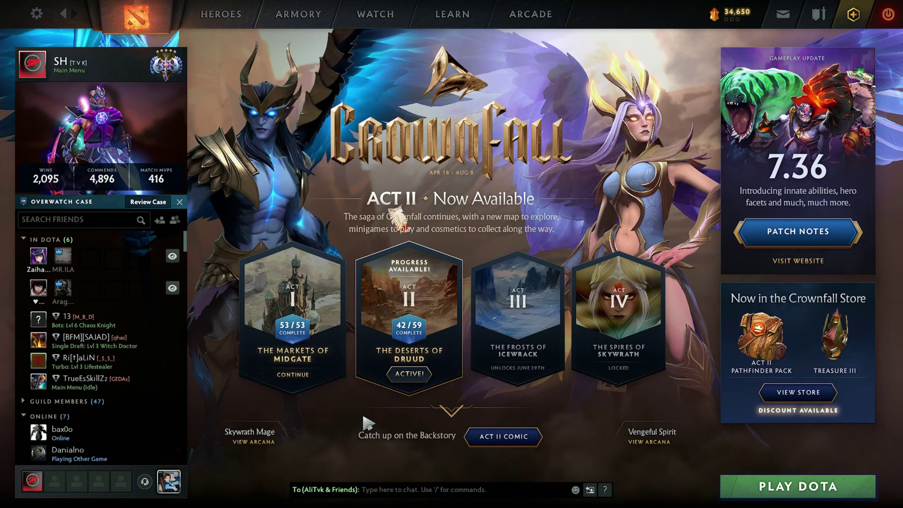
In Dota 2, open the advanced game options and examine the Network Quality and Display Network Information settings
{"action": "left_click", "coordinate": [36, 13]}
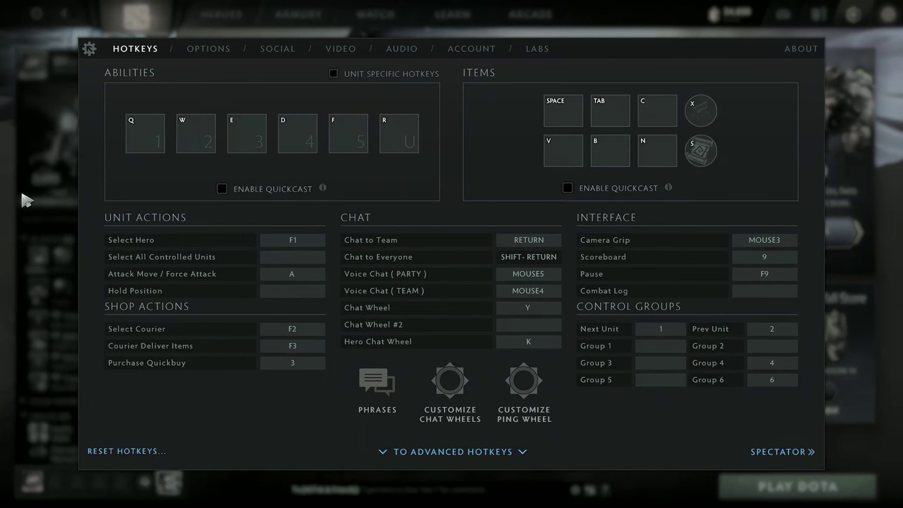
{"action": "left_click", "coordinate": [214, 52]}
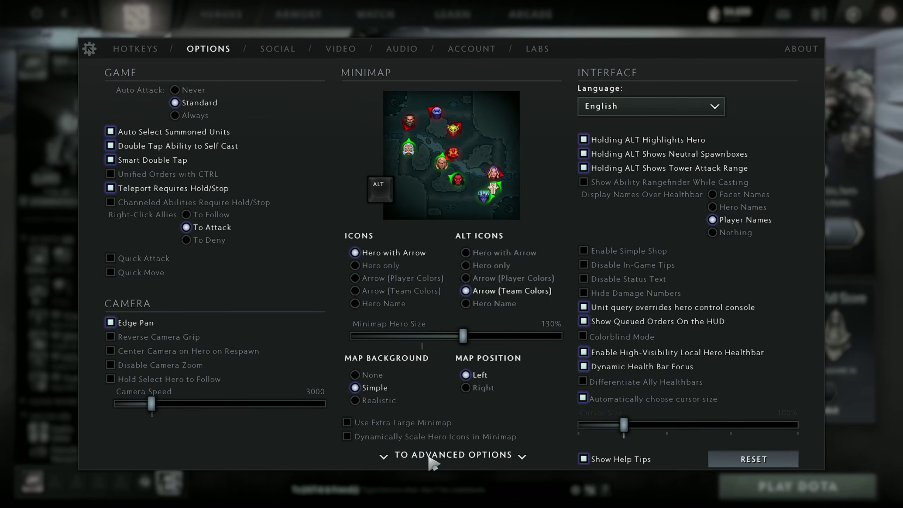
{"action": "left_click", "coordinate": [447, 459]}
{"action": "mouse_move", "coordinate": [214, 412]}
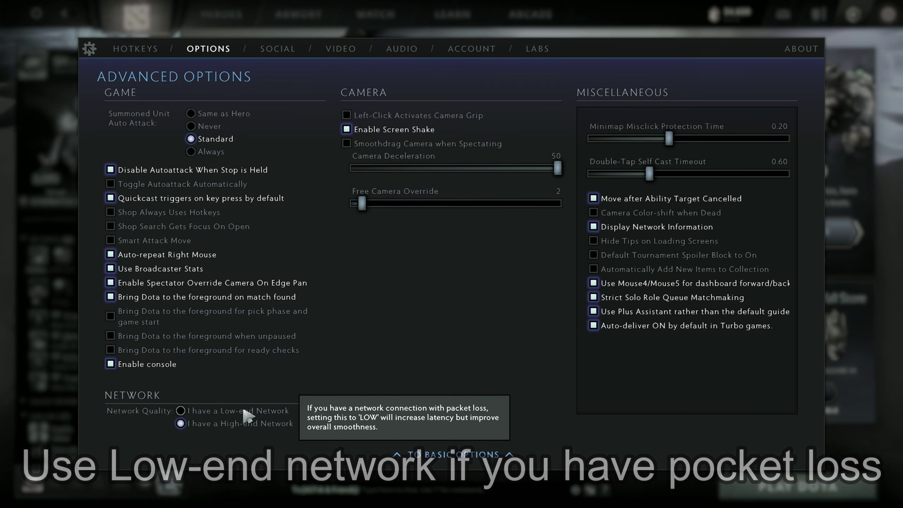
{"action": "mouse_move", "coordinate": [637, 236]}
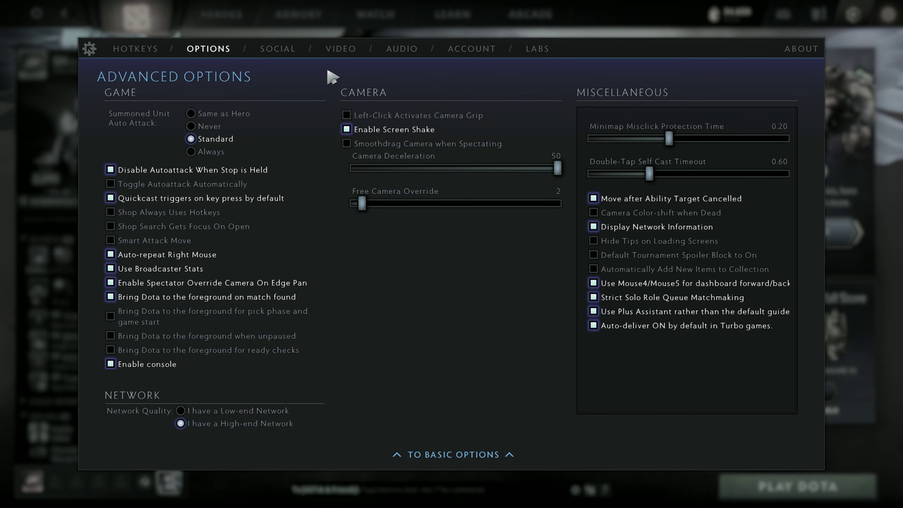
In the video settings, switch the resolution to advanced settings and choose a size of 1920x1080 (165 Hz)
{"action": "left_click", "coordinate": [340, 52]}
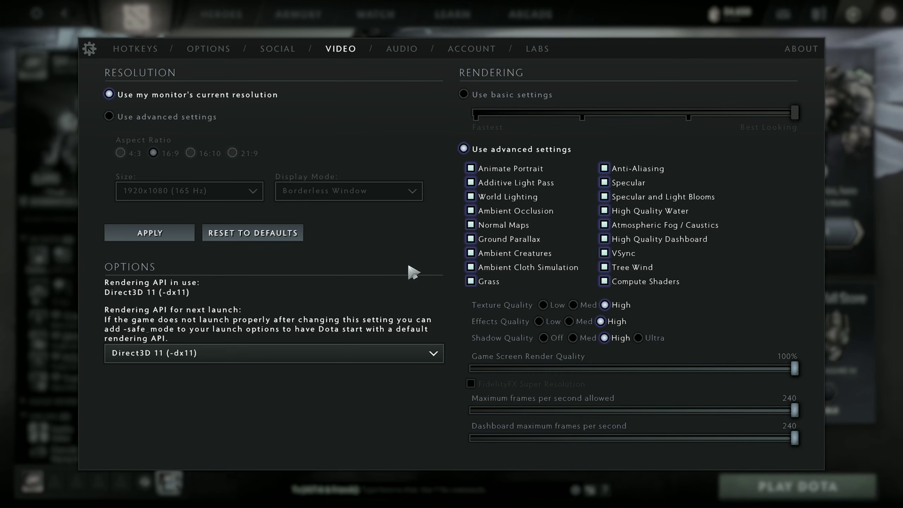
{"action": "left_click", "coordinate": [166, 117]}
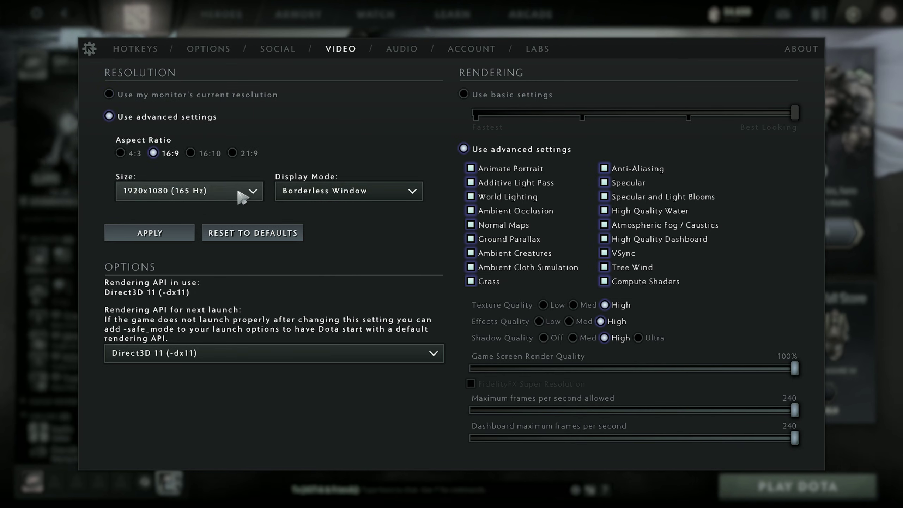
{"action": "left_click", "coordinate": [251, 194]}
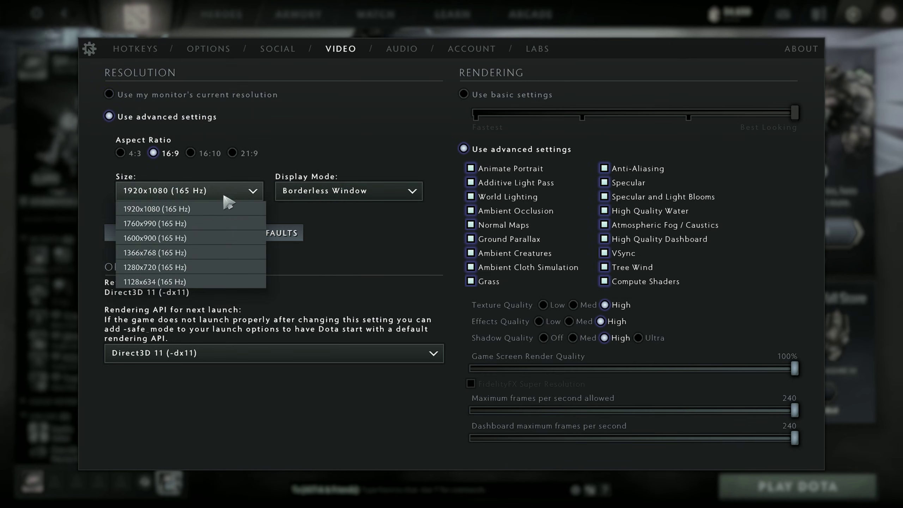
{"action": "left_click", "coordinate": [206, 210]}
Set the display mode to Exclusive Fullscreen and the rendering API for next launch to Direct3D 11 (-dx11)
{"action": "left_click", "coordinate": [356, 195]}
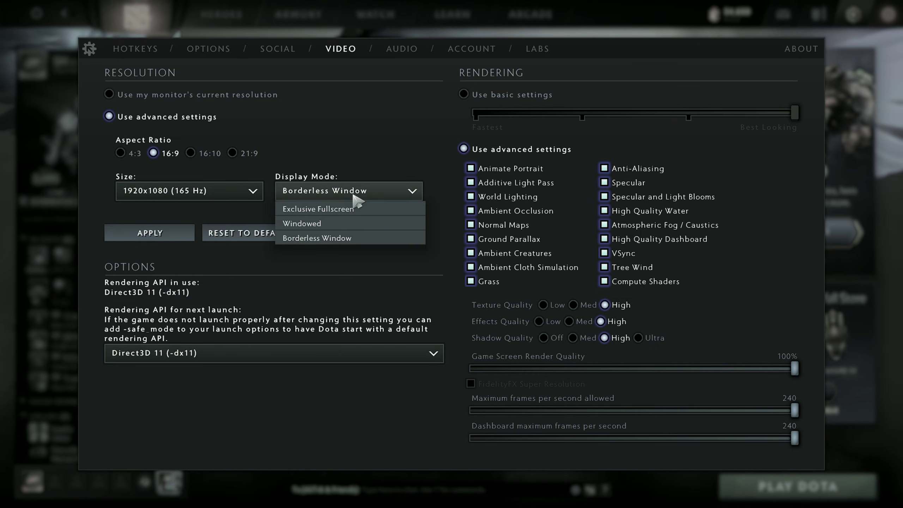
{"action": "left_click", "coordinate": [347, 210]}
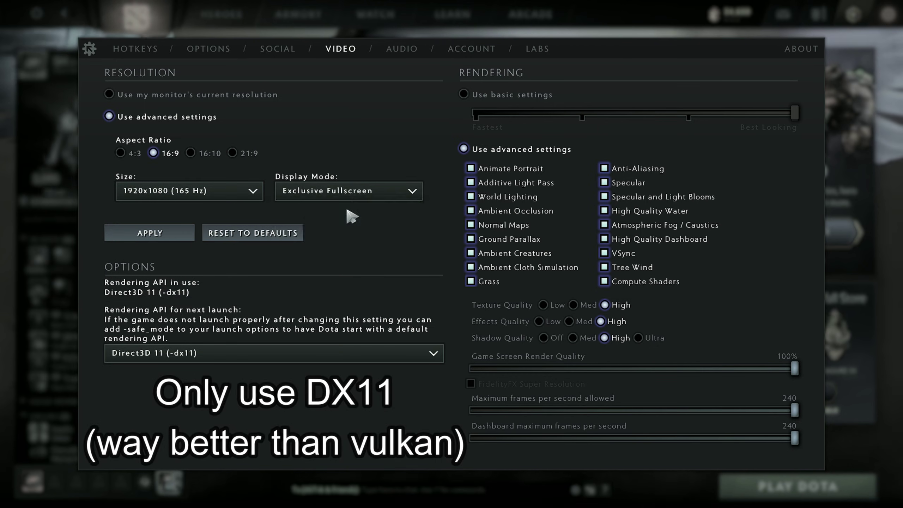
{"action": "left_click", "coordinate": [245, 353]}
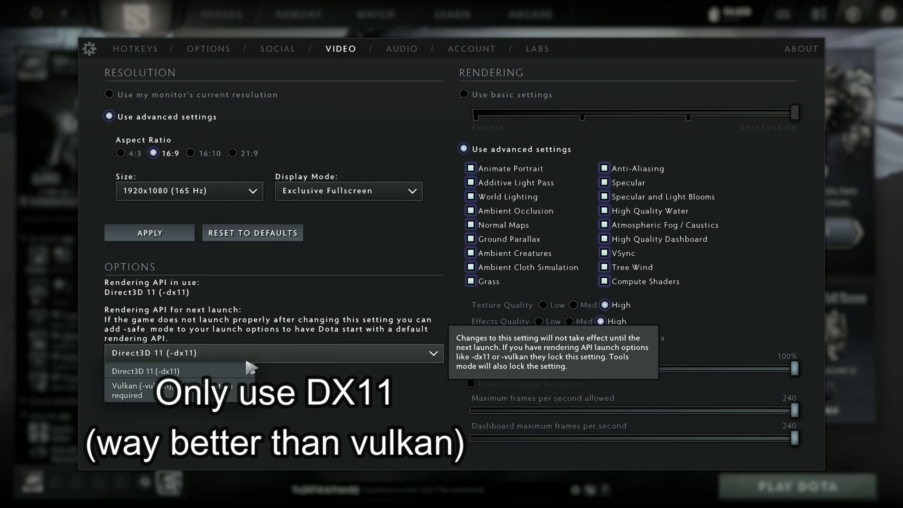
{"action": "left_click", "coordinate": [210, 374]}
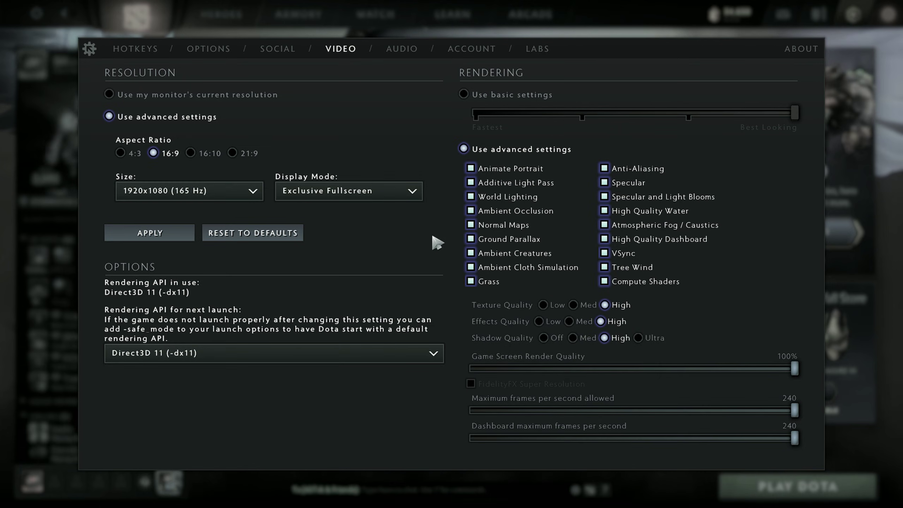
Turn off Animate Portrait, Additive Light Pass, World Lighting, Ambient Occlusion, Normal Maps, Ambient Creatures, Ambient Cloth Simulation, Grass and Tree Wind in the advanced rendering settings
{"action": "left_click", "coordinate": [472, 169]}
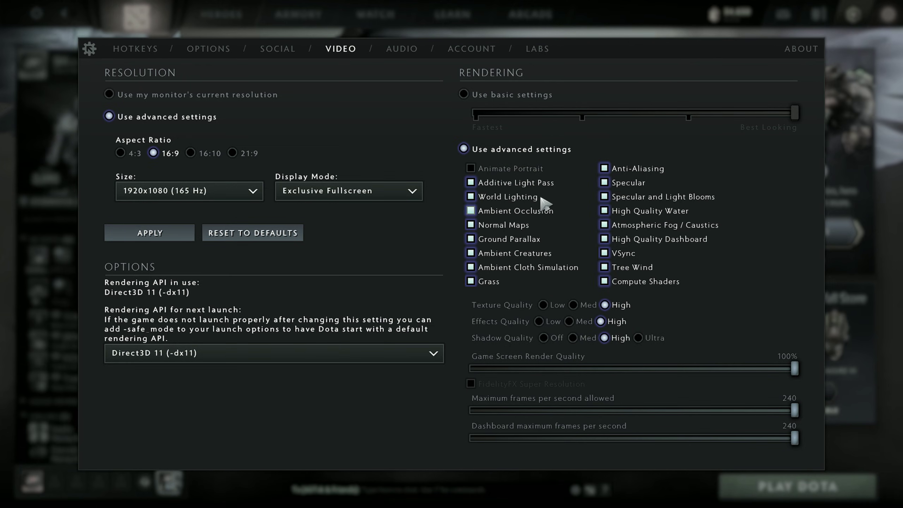
{"action": "left_click", "coordinate": [505, 184]}
{"action": "left_click", "coordinate": [511, 200]}
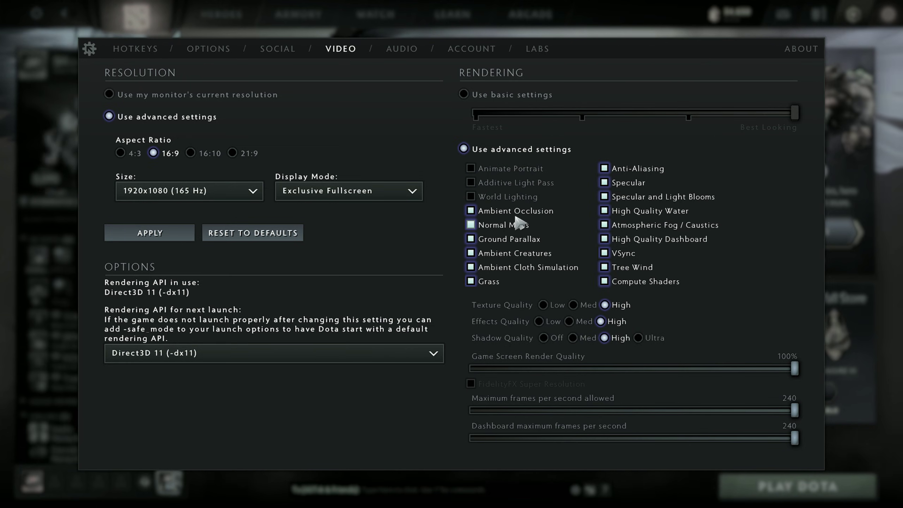
{"action": "left_click", "coordinate": [515, 212]}
{"action": "left_click", "coordinate": [507, 228]}
{"action": "left_click", "coordinate": [503, 241]}
{"action": "left_click", "coordinate": [500, 255]}
{"action": "mouse_move", "coordinate": [606, 283]}
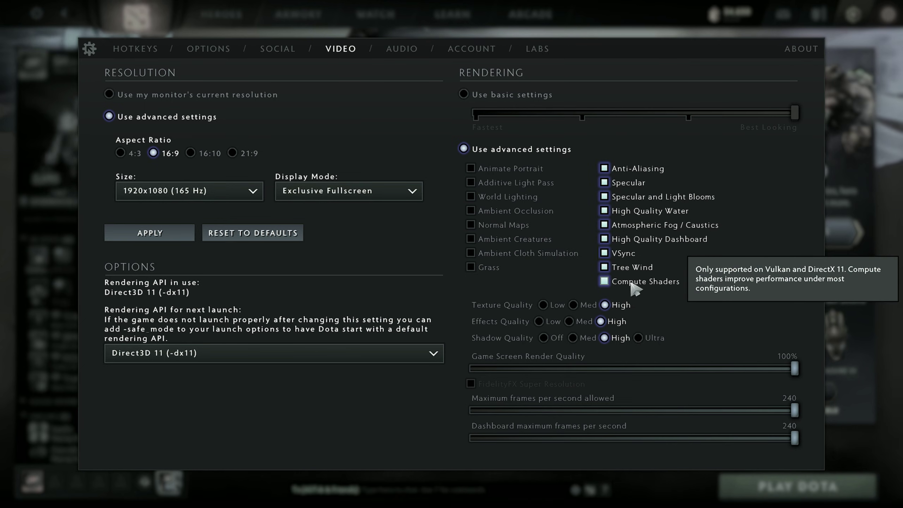
{"action": "left_click", "coordinate": [631, 266]}
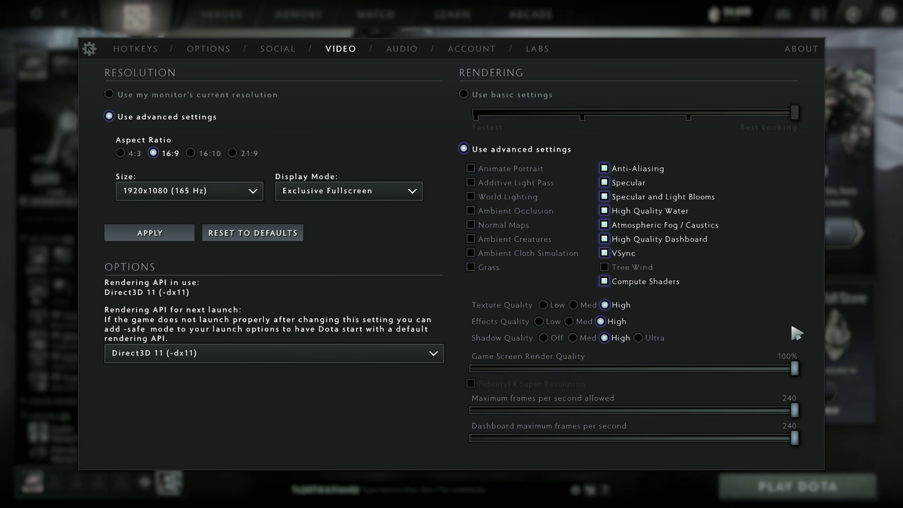